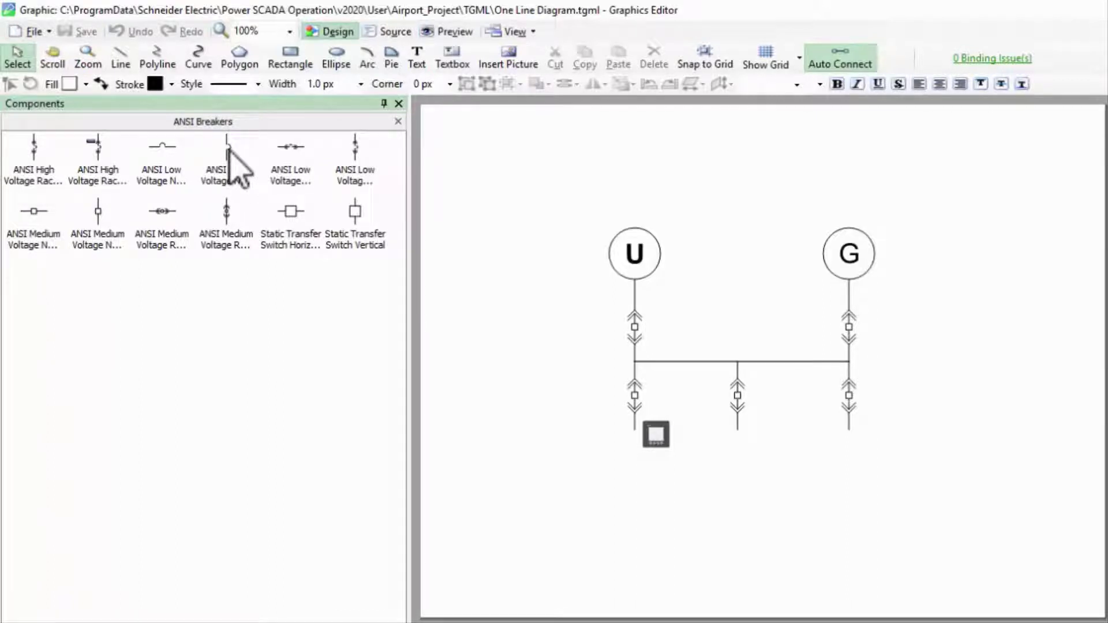
Step: Create a new 'Airport' category from the Components panel context menu
{"action": "right_click", "coordinate": [231, 310]}
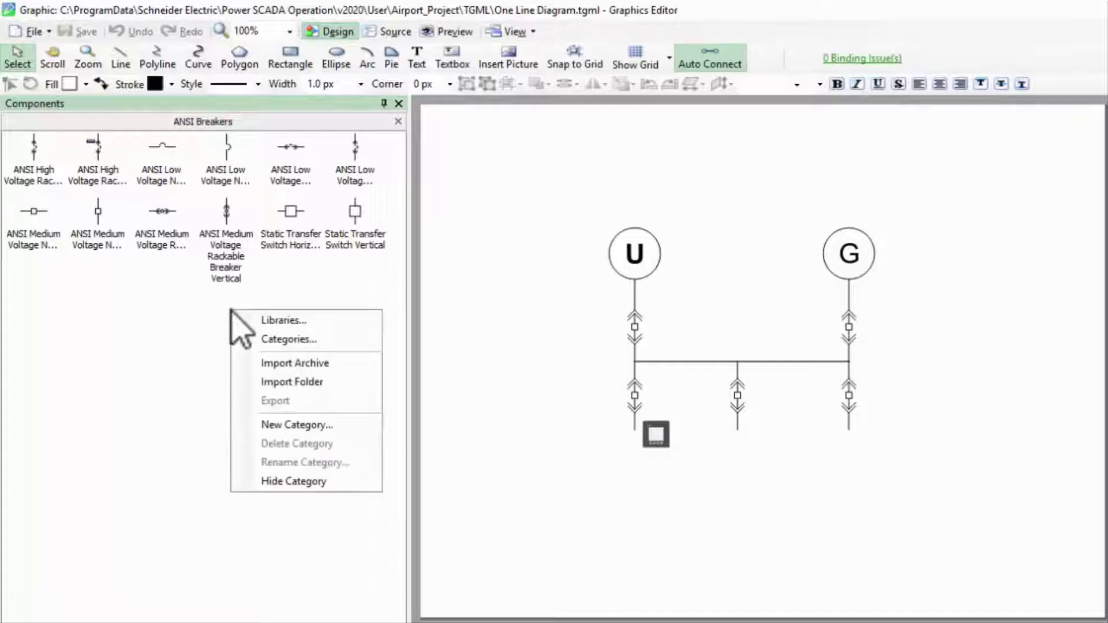
{"action": "left_click", "coordinate": [297, 425]}
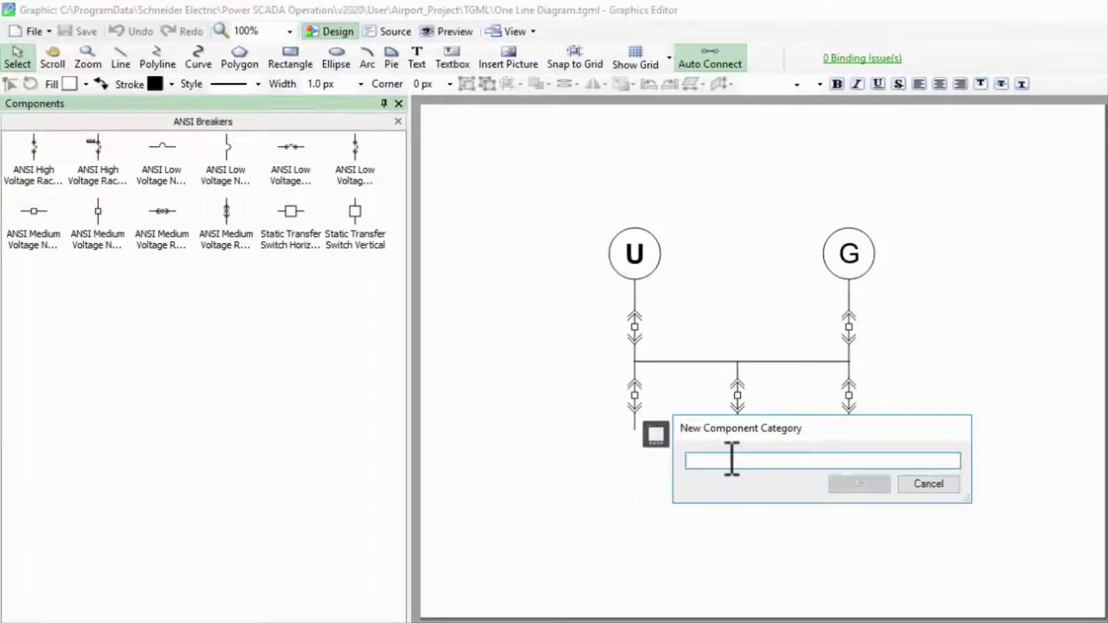
{"action": "type", "text": "Air"}
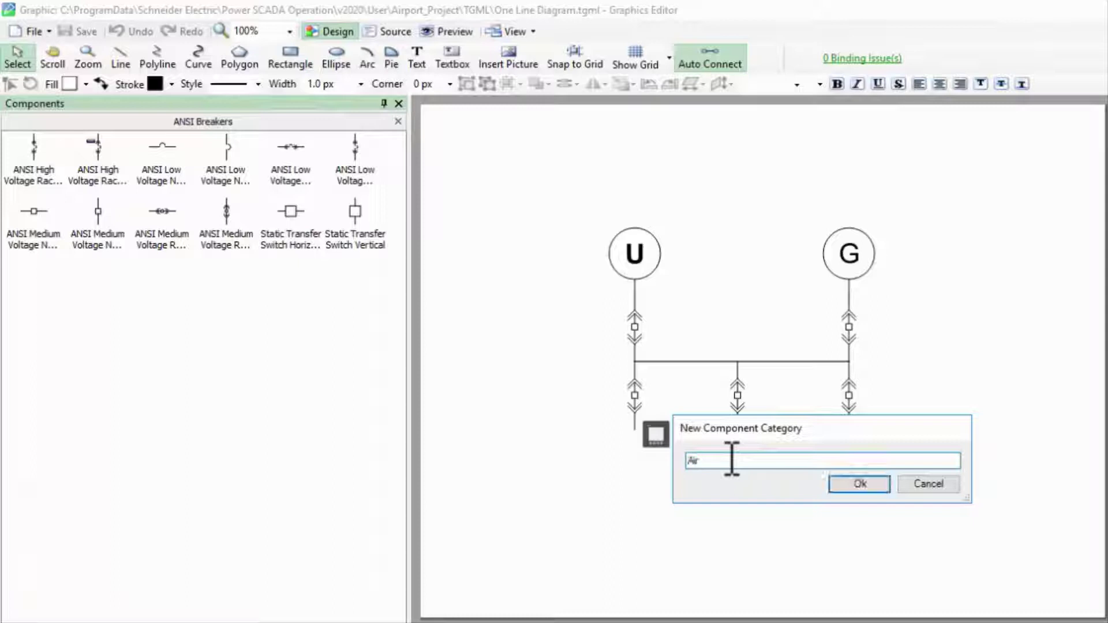
{"action": "type", "text": "port"}
{"action": "key", "text": "Return"}
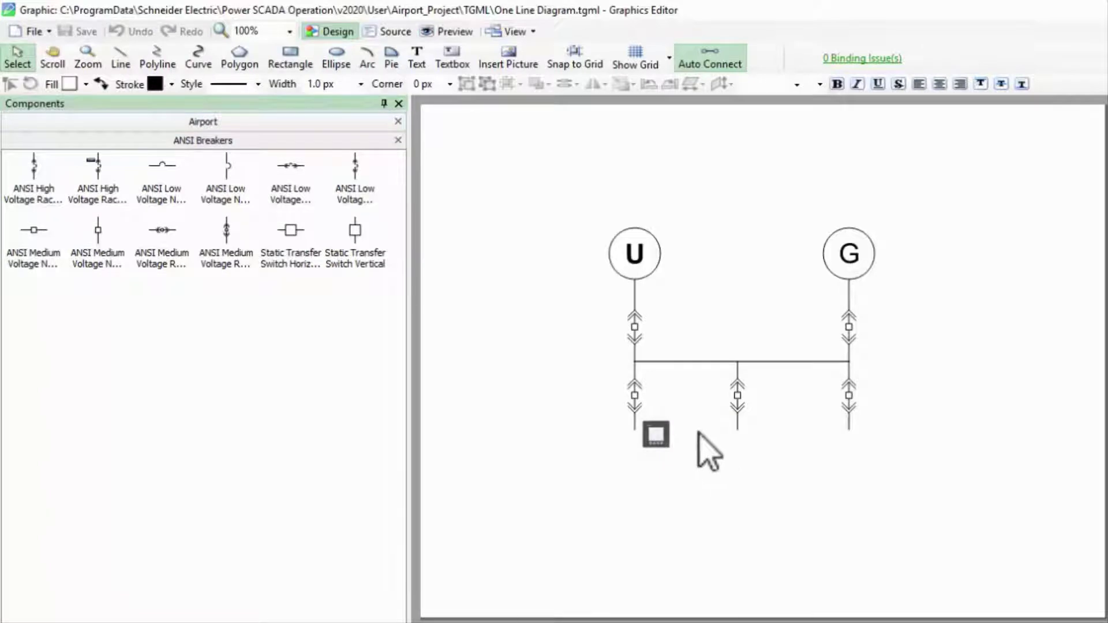
Step: Duplicate ANSI Low Voltage Nonrackable Breaker Vertical as 'Vertical Switch' and expand the Airport group
{"action": "right_click", "coordinate": [228, 168]}
{"action": "left_click", "coordinate": [296, 258]}
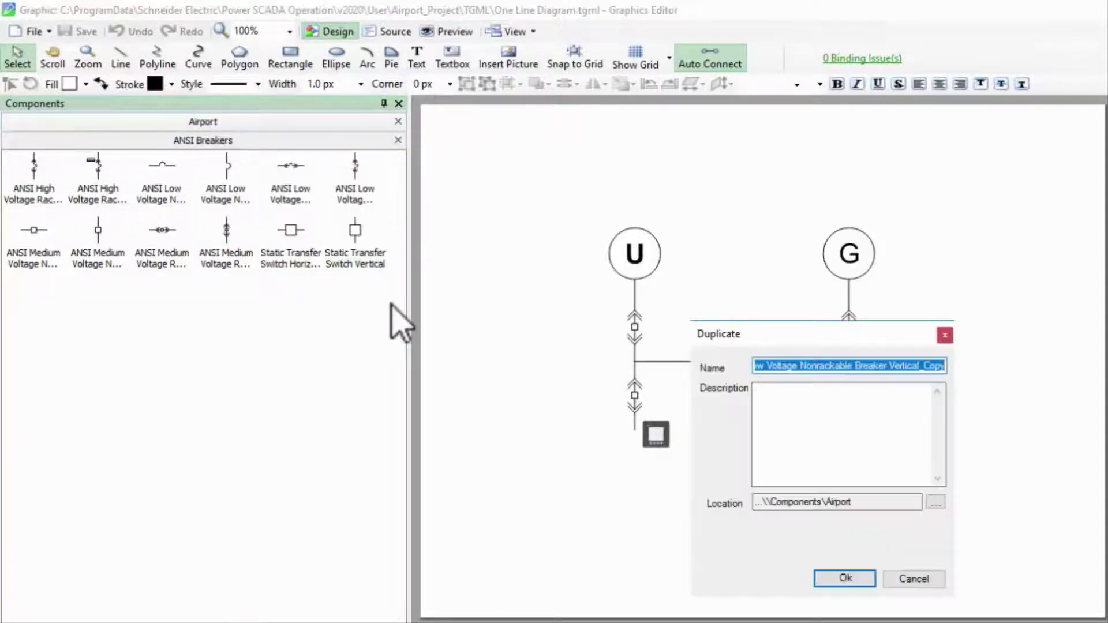
{"action": "type", "text": "Vert"}
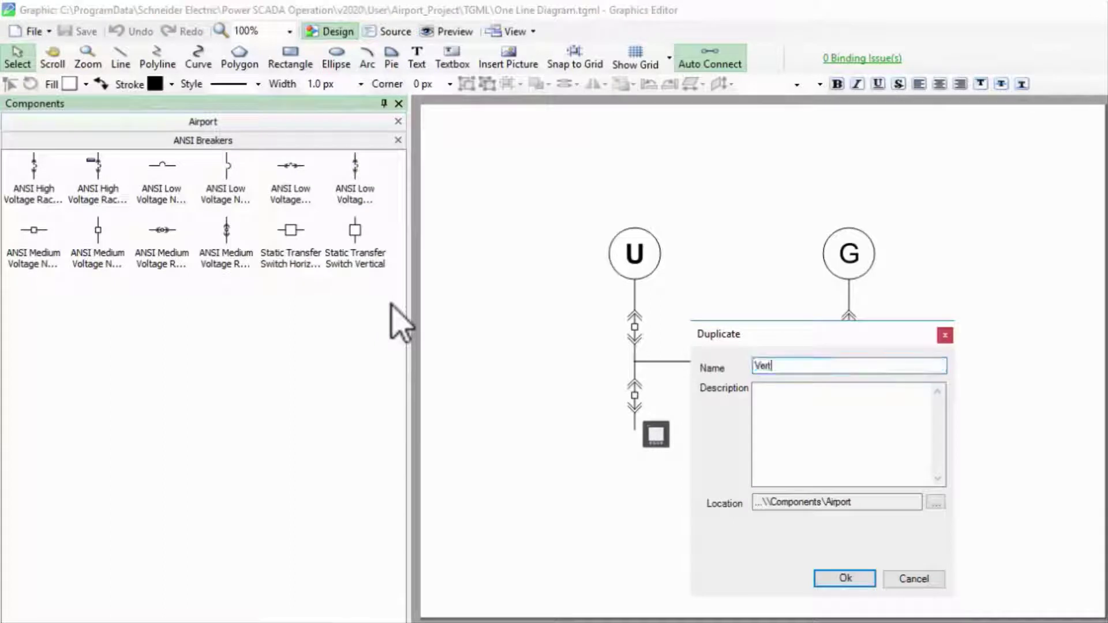
{"action": "type", "text": "ical Switch"}
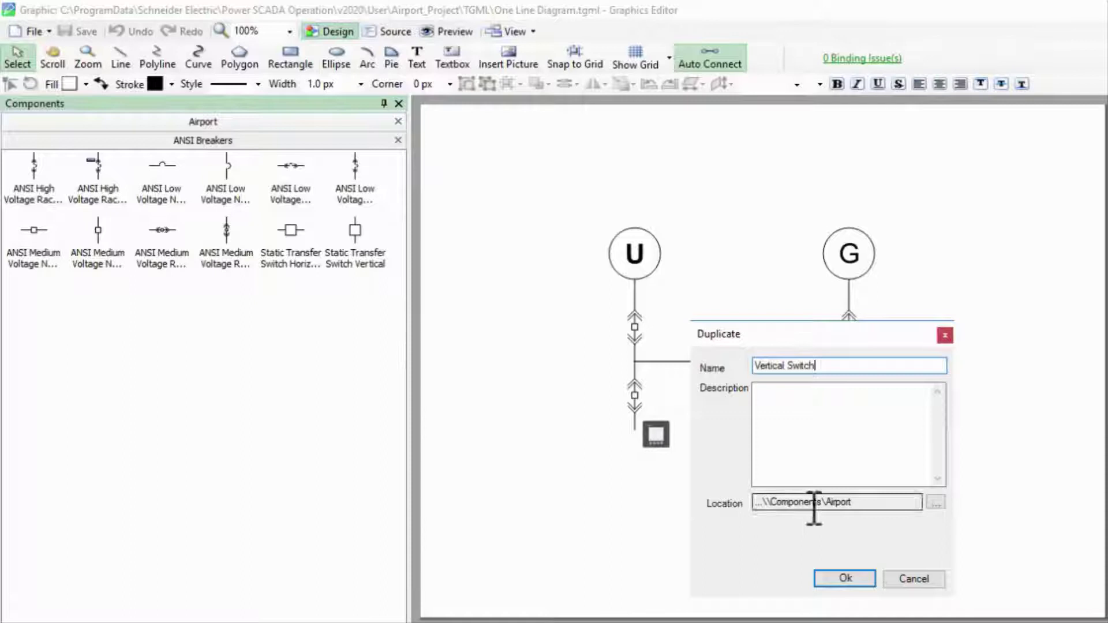
{"action": "left_click", "coordinate": [858, 581]}
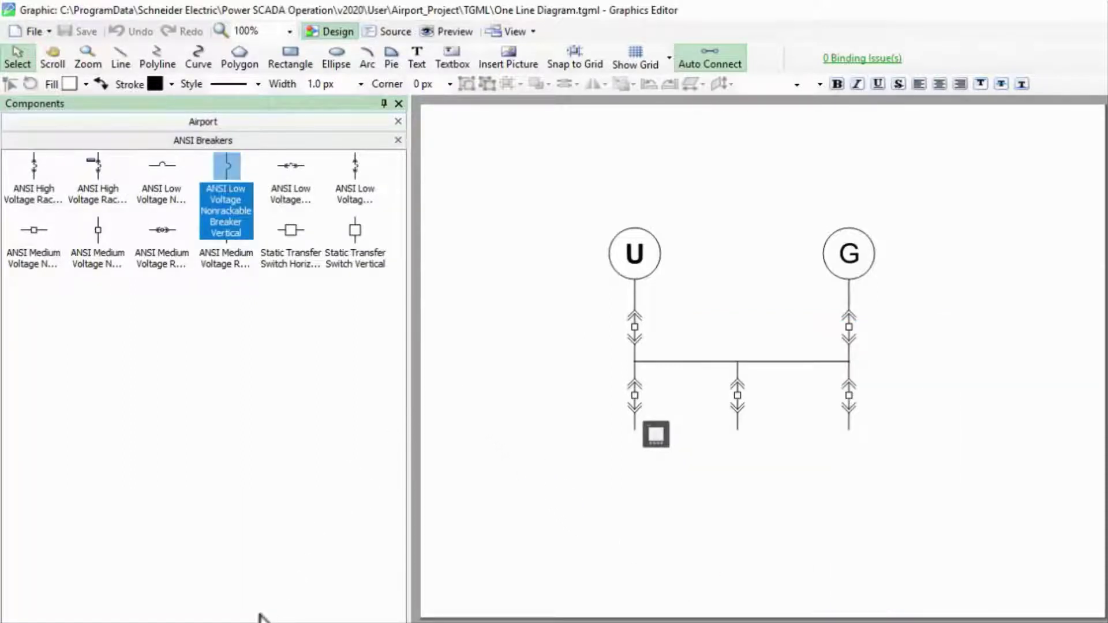
{"action": "left_click", "coordinate": [265, 141]}
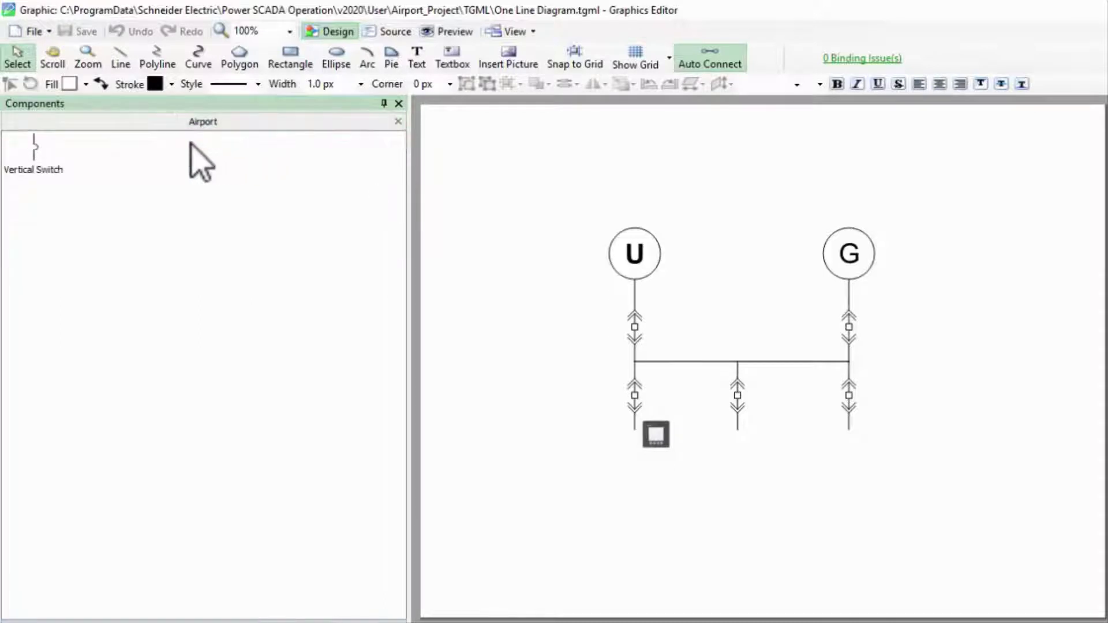
{"action": "right_click", "coordinate": [30, 149]}
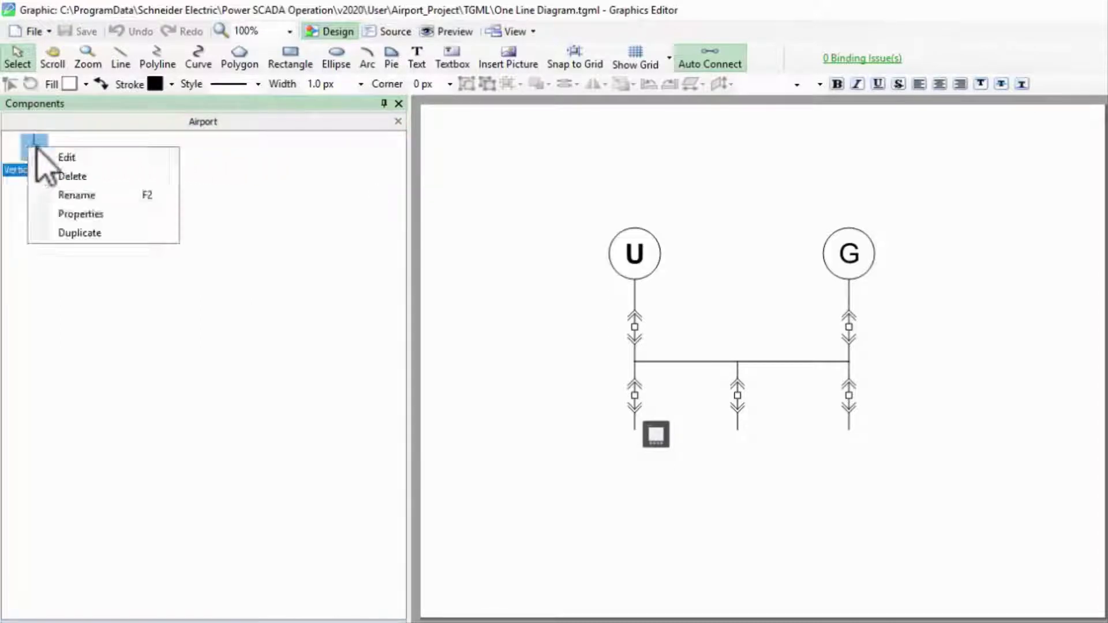
Step: Open Vertical Switch for editing and draw a vertical line across the wire gap
{"action": "left_click", "coordinate": [80, 157]}
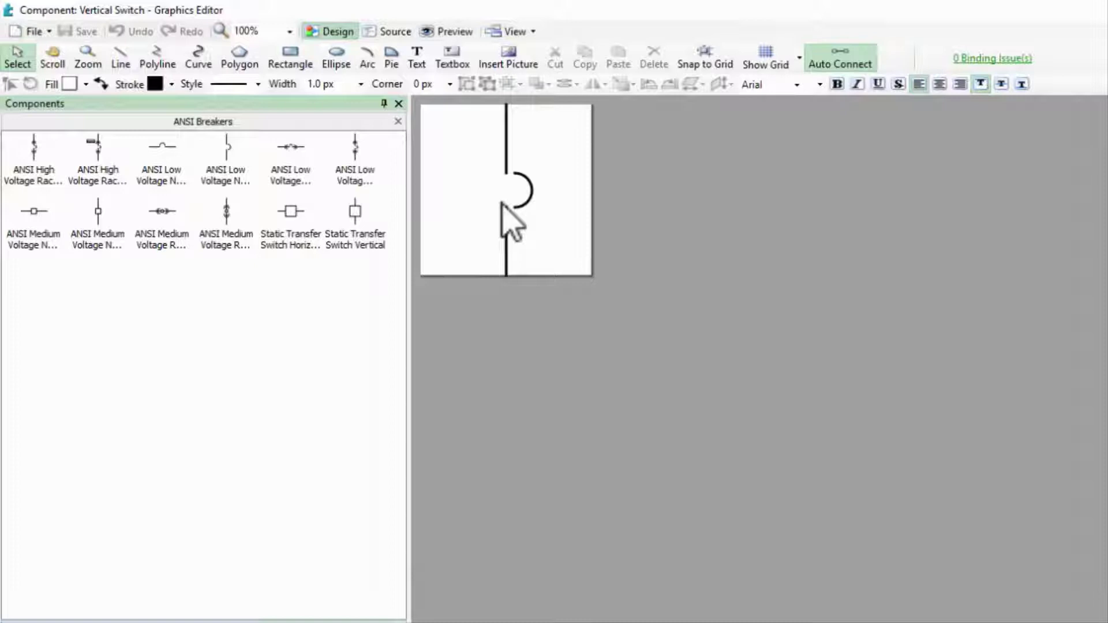
{"action": "left_click", "coordinate": [121, 56]}
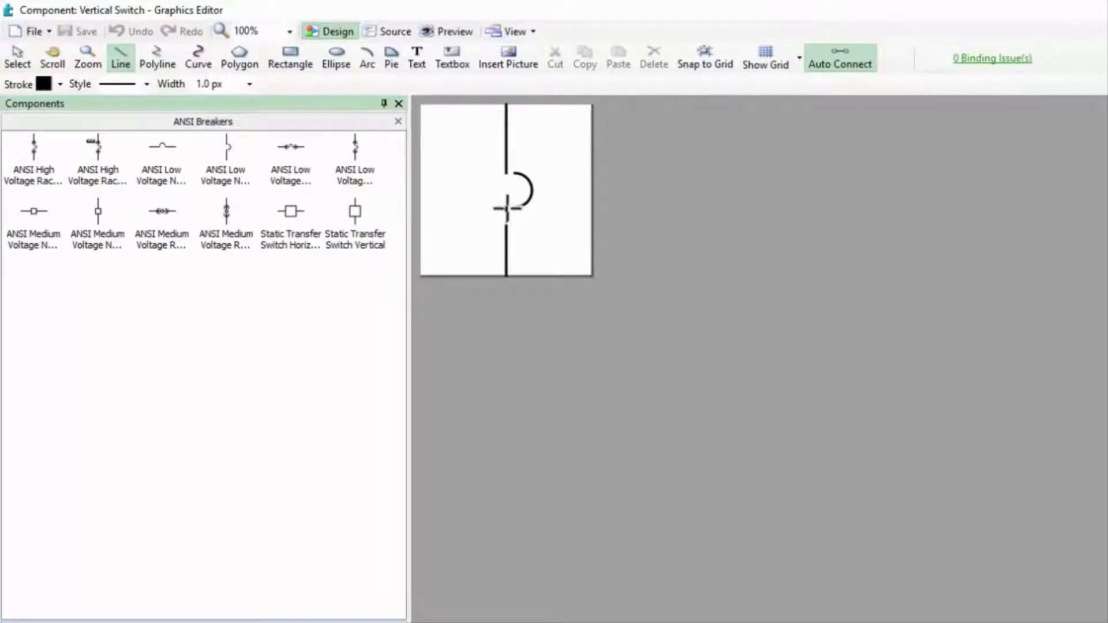
{"action": "scroll", "coordinate": [507, 209], "scroll_direction": "up", "scroll_amount": 4}
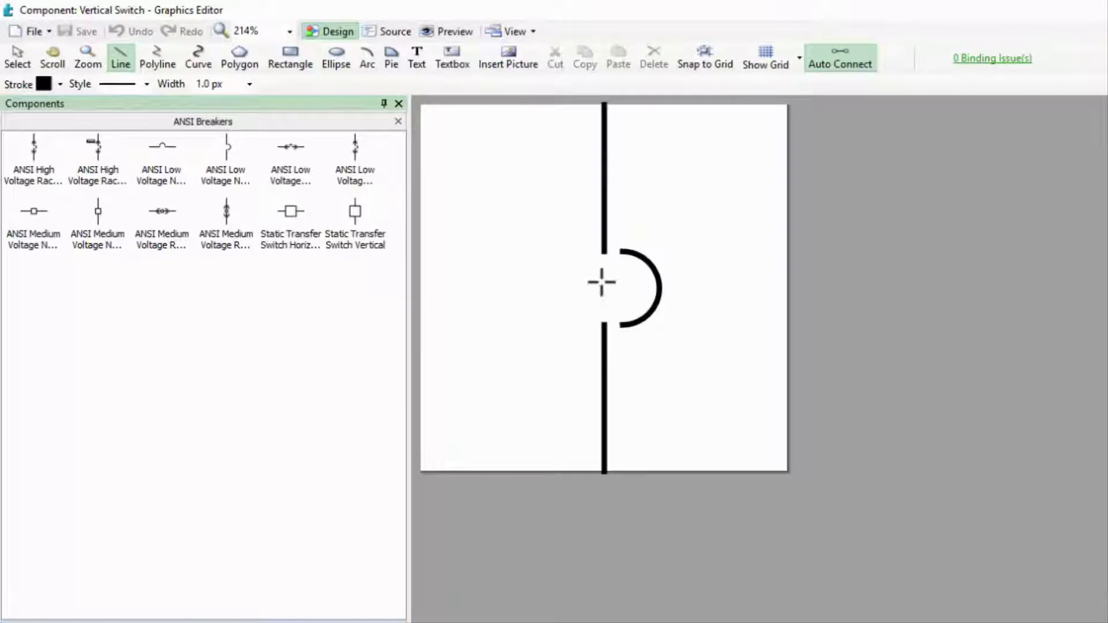
{"action": "left_click_drag", "start_coordinate": [605, 322], "coordinate": [605, 252]}
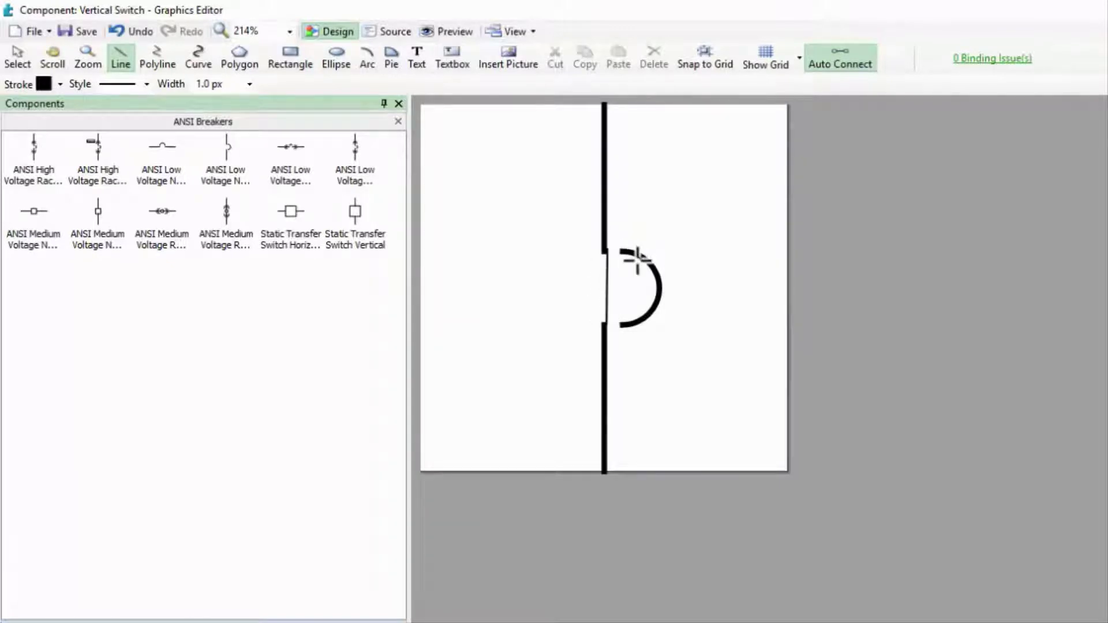
{"action": "key", "text": "Escape"}
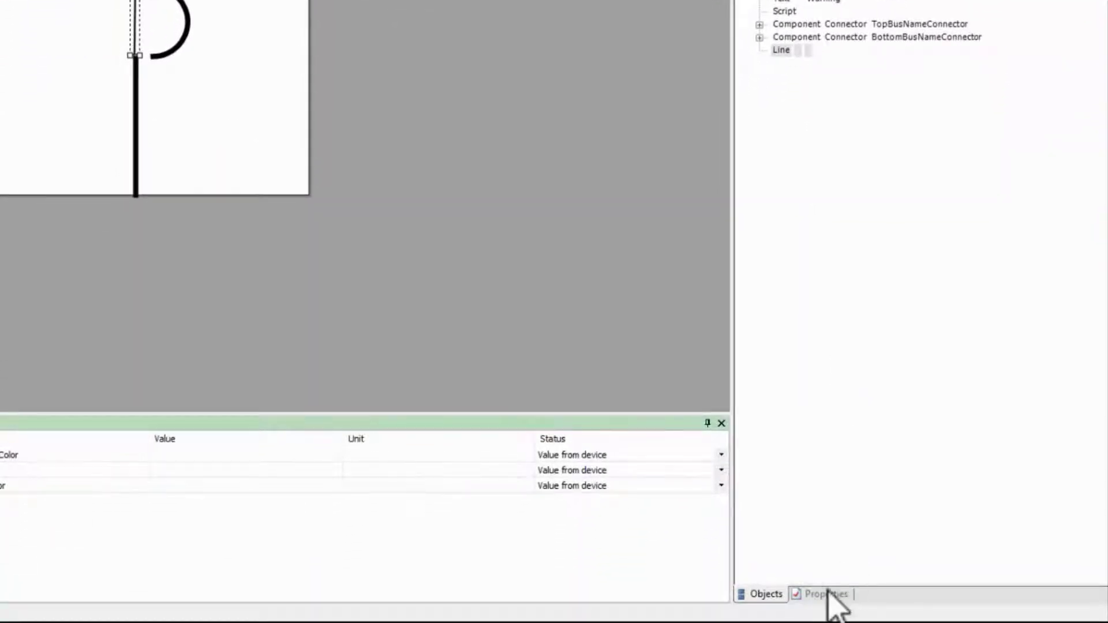
Step: Toggle the new line's Visibility off and on, reselect the line, and undo the last change
{"action": "left_click_drag", "start_coordinate": [828, 597], "coordinate": [922, 257]}
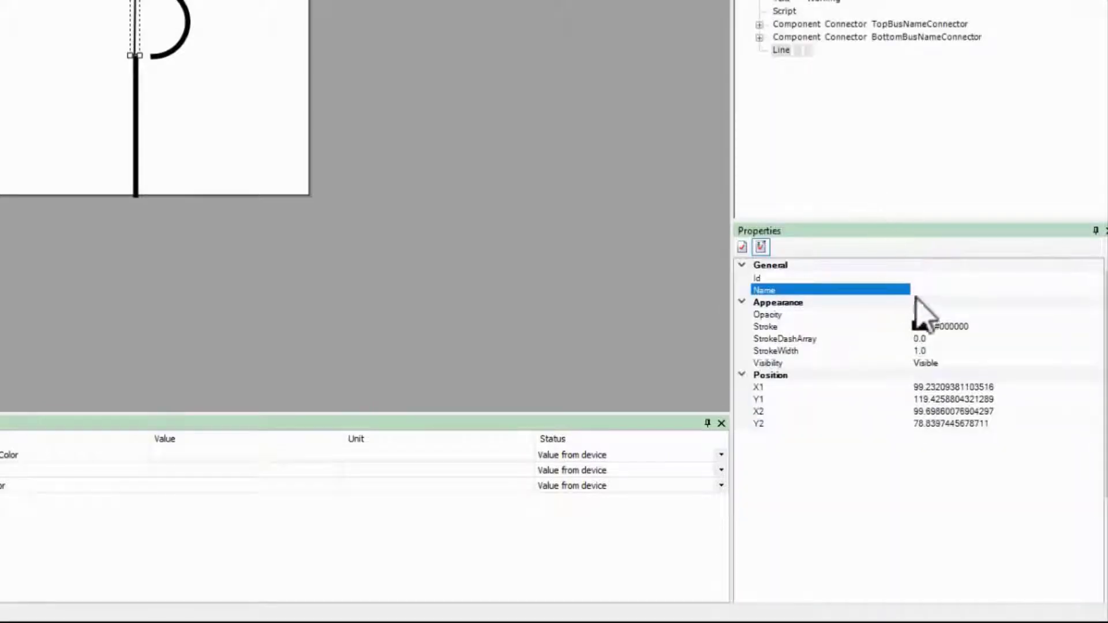
{"action": "left_click", "coordinate": [939, 364]}
{"action": "double_click", "coordinate": [940, 364]}
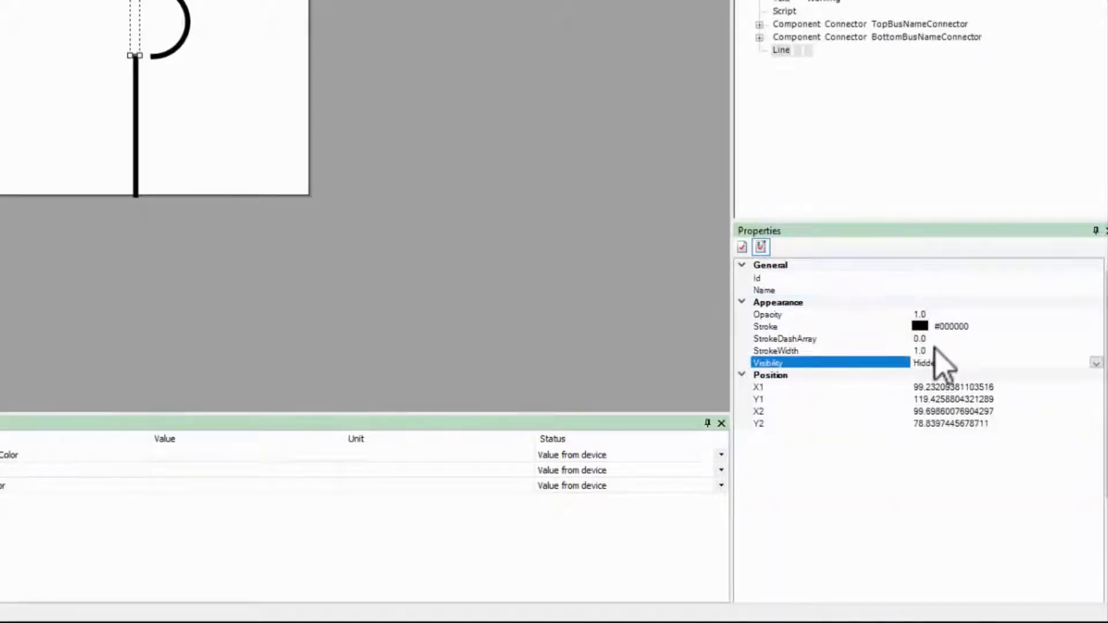
{"action": "left_click", "coordinate": [943, 352]}
{"action": "left_click", "coordinate": [941, 362]}
{"action": "double_click", "coordinate": [941, 363]}
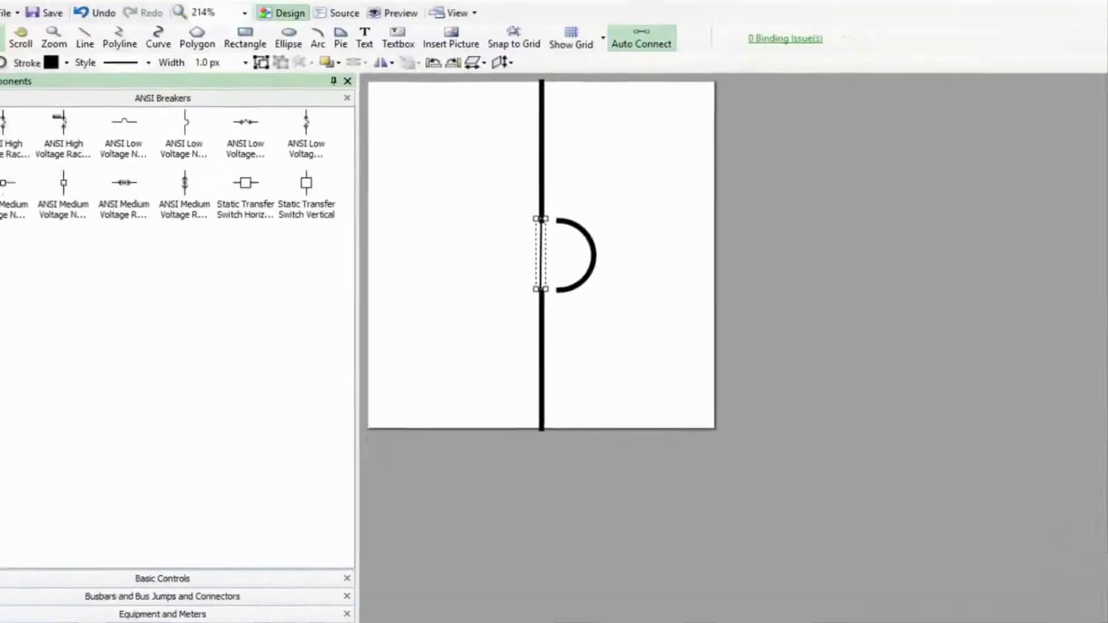
{"action": "left_click", "coordinate": [567, 249]}
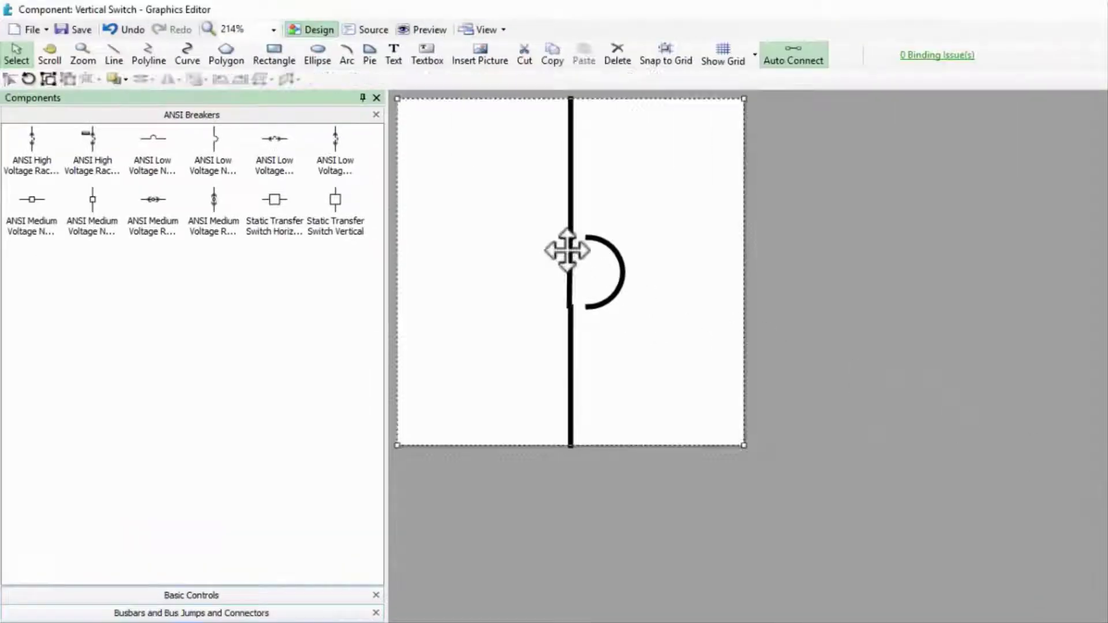
{"action": "left_click", "coordinate": [570, 255]}
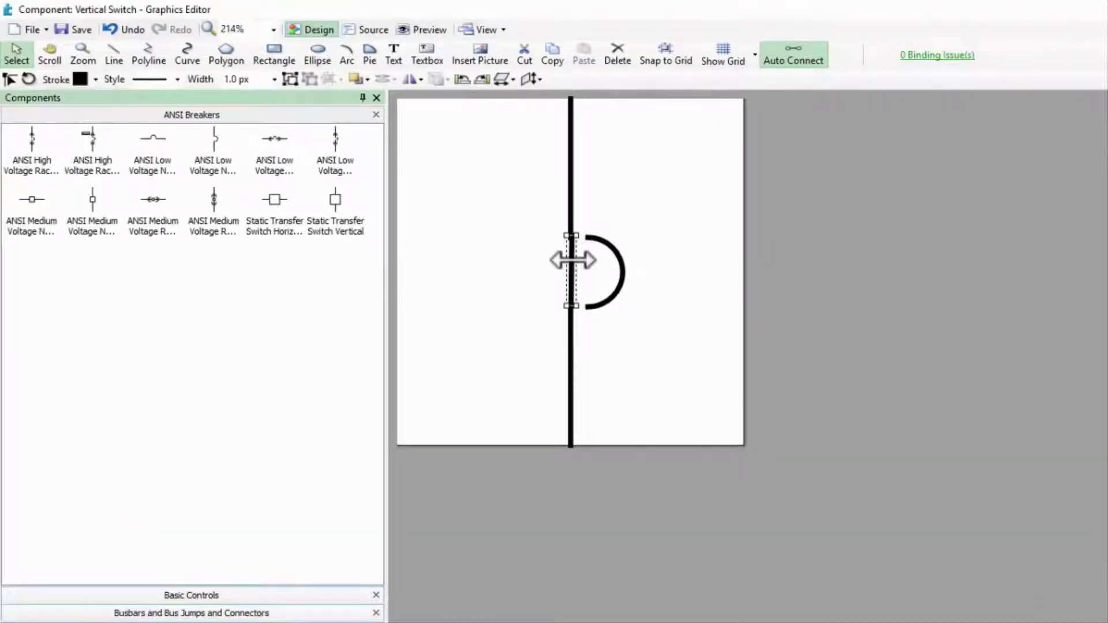
{"action": "scroll", "coordinate": [571, 258], "scroll_direction": "up", "scroll_amount": 1}
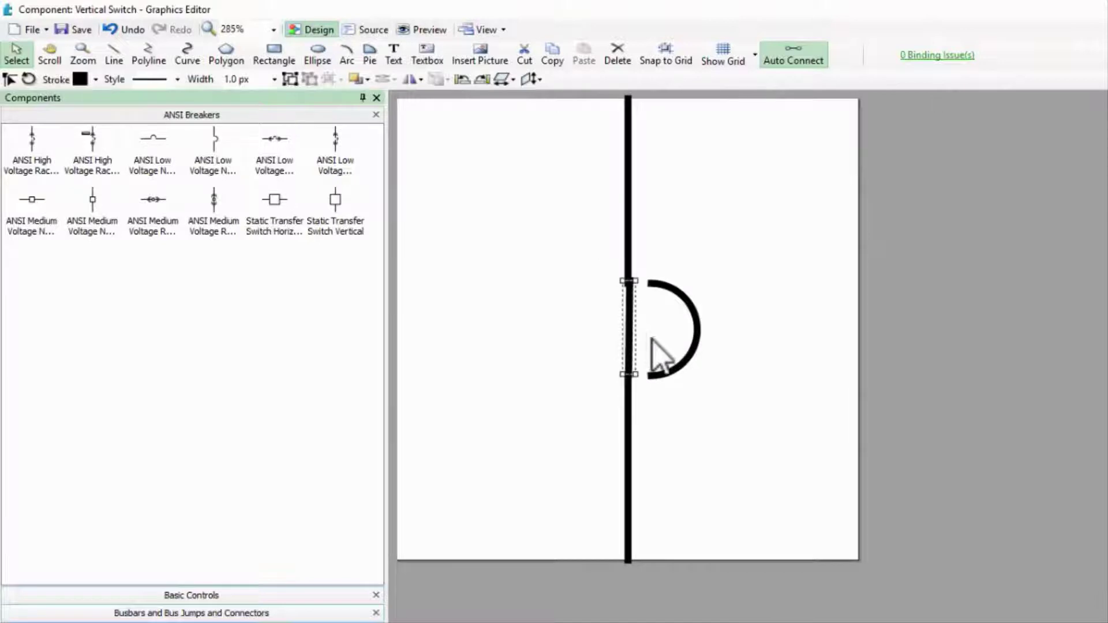
{"action": "left_click", "coordinate": [734, 401]}
{"action": "left_click", "coordinate": [628, 332]}
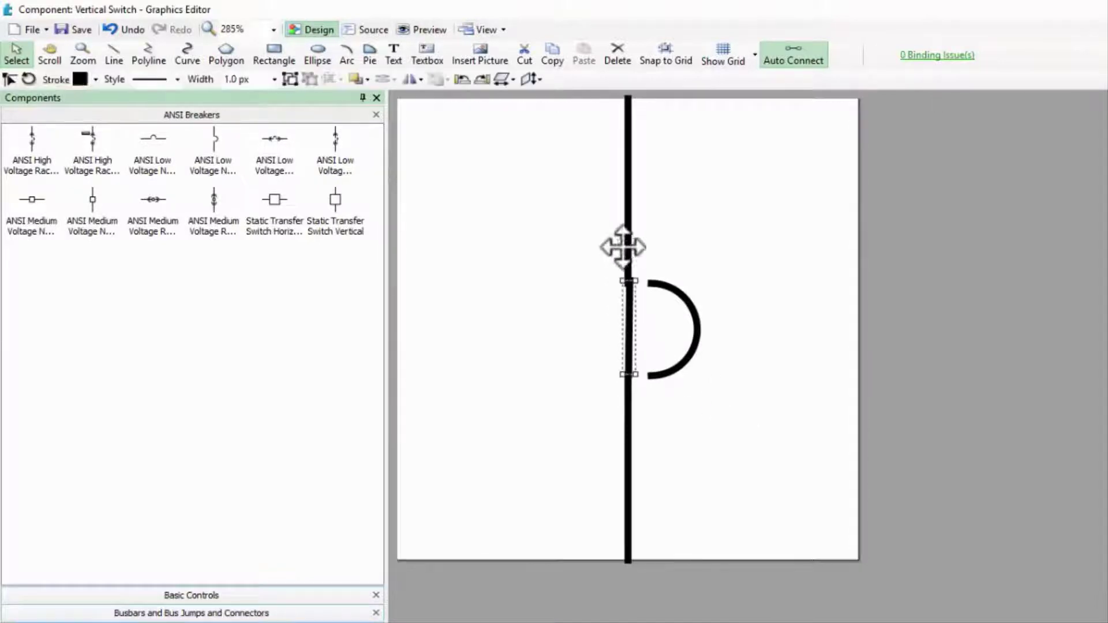
{"action": "key", "text": "ctrl+z"}
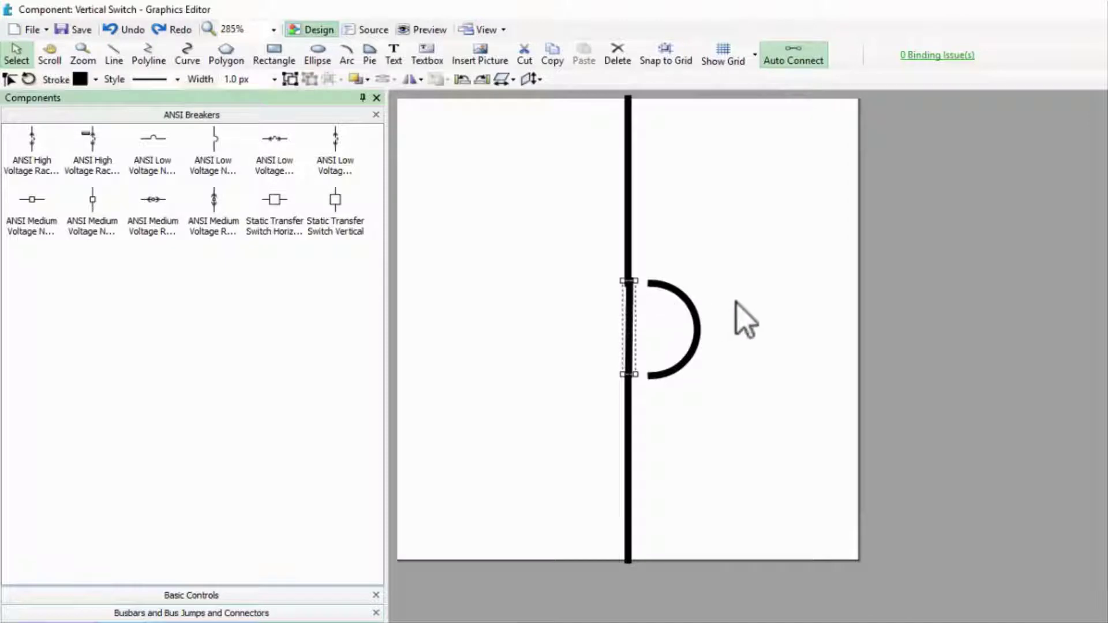
Step: Add a Rotate transform to the line with Angle 30 and Center 0.5,1.0
{"action": "right_click", "coordinate": [768, 300]}
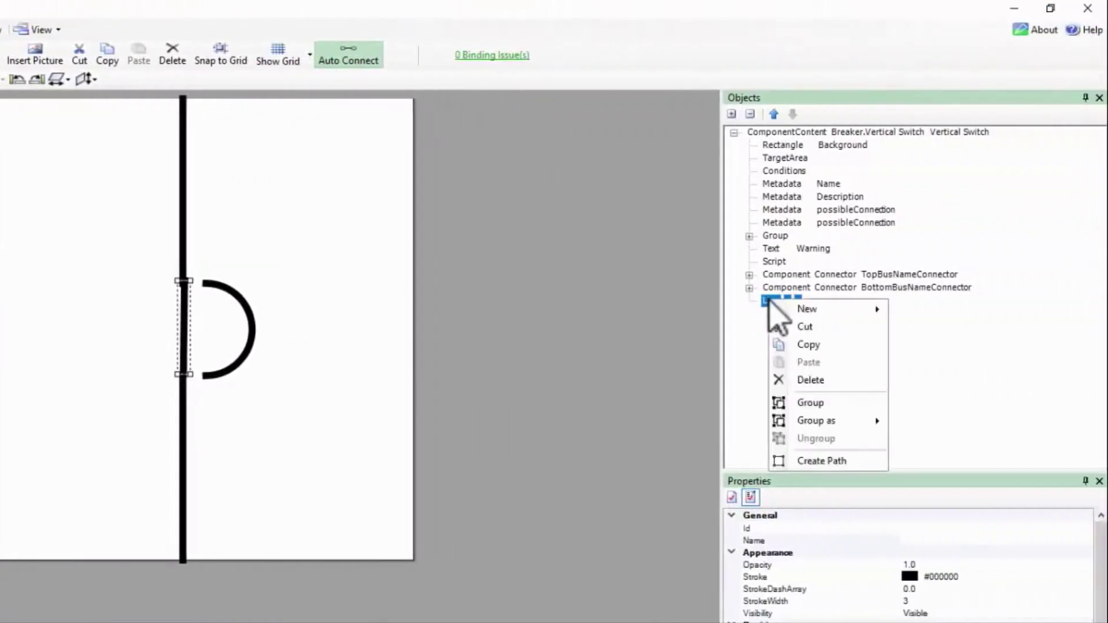
{"action": "mouse_move", "coordinate": [802, 311]}
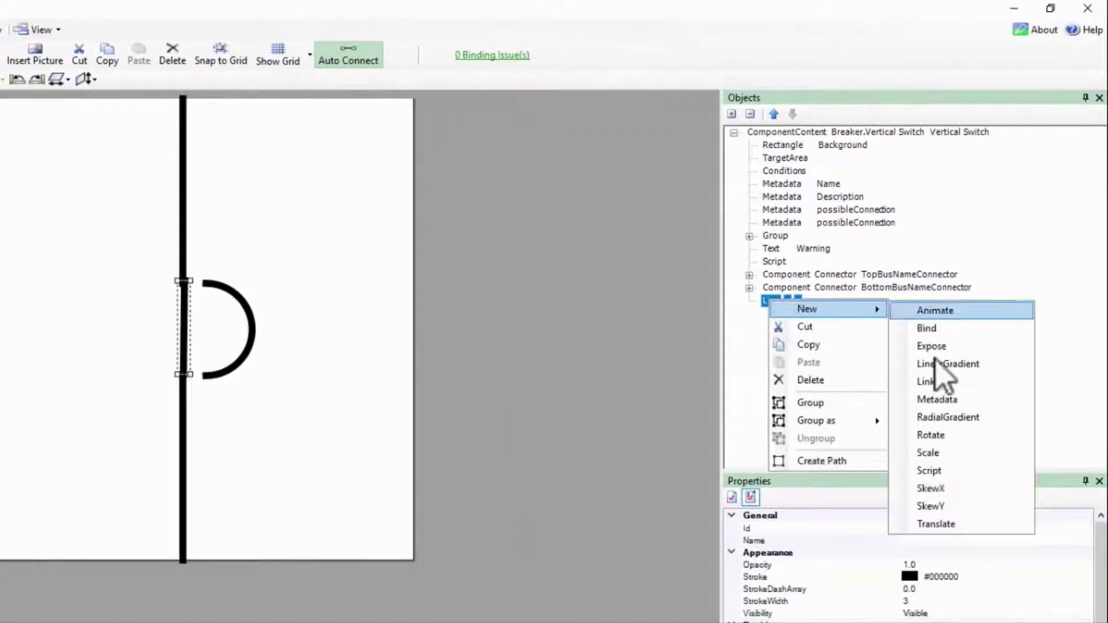
{"action": "left_click", "coordinate": [940, 435]}
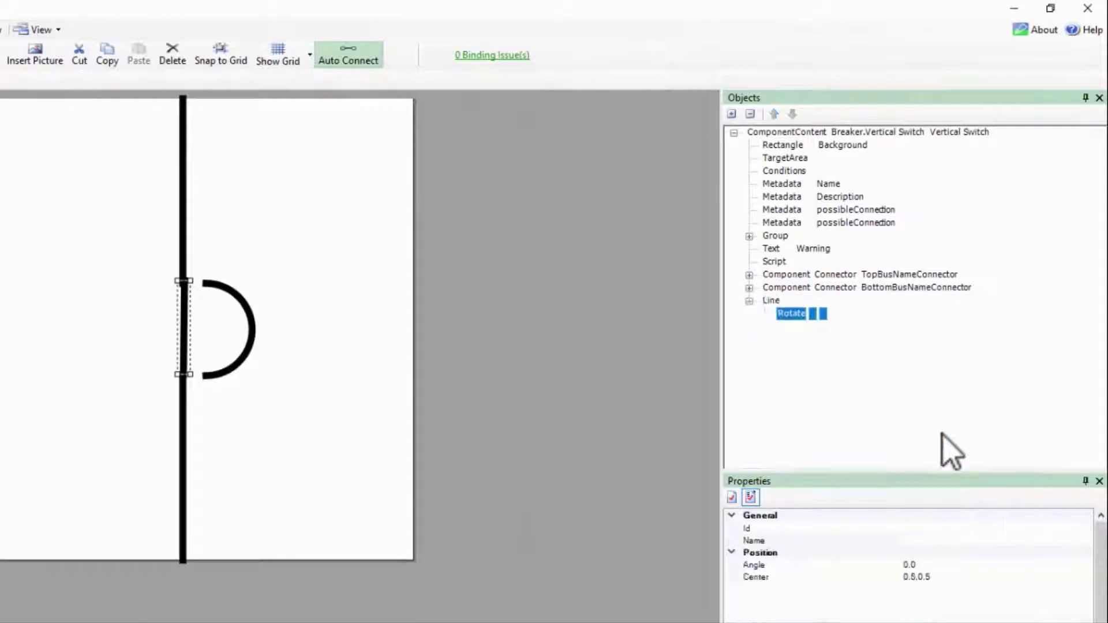
{"action": "left_click", "coordinate": [942, 564]}
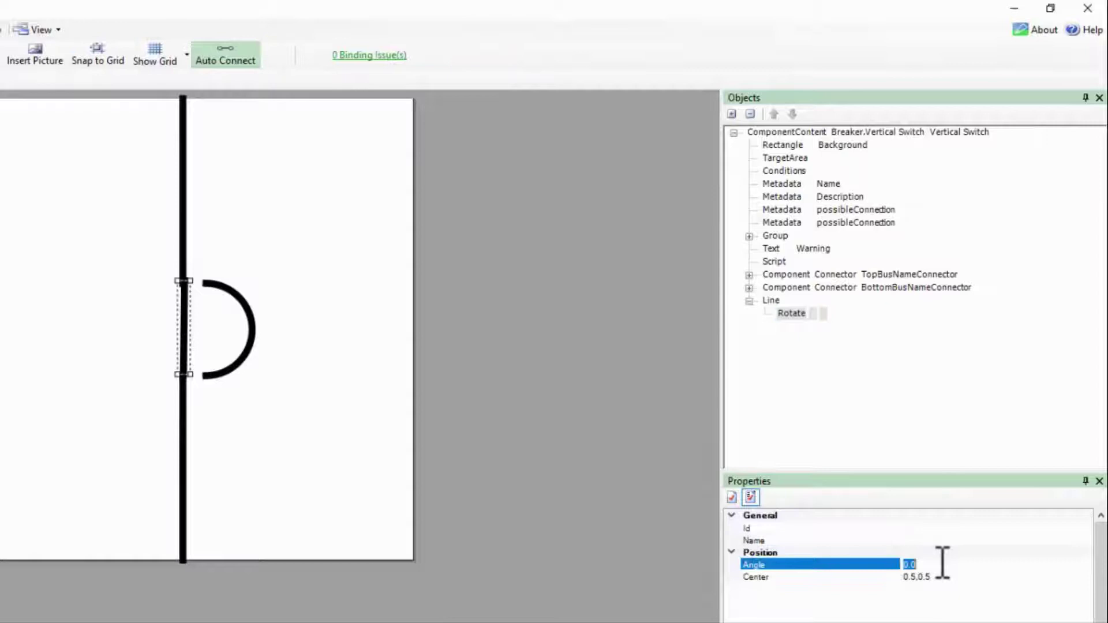
{"action": "type", "text": "30"}
{"action": "key", "text": "Return"}
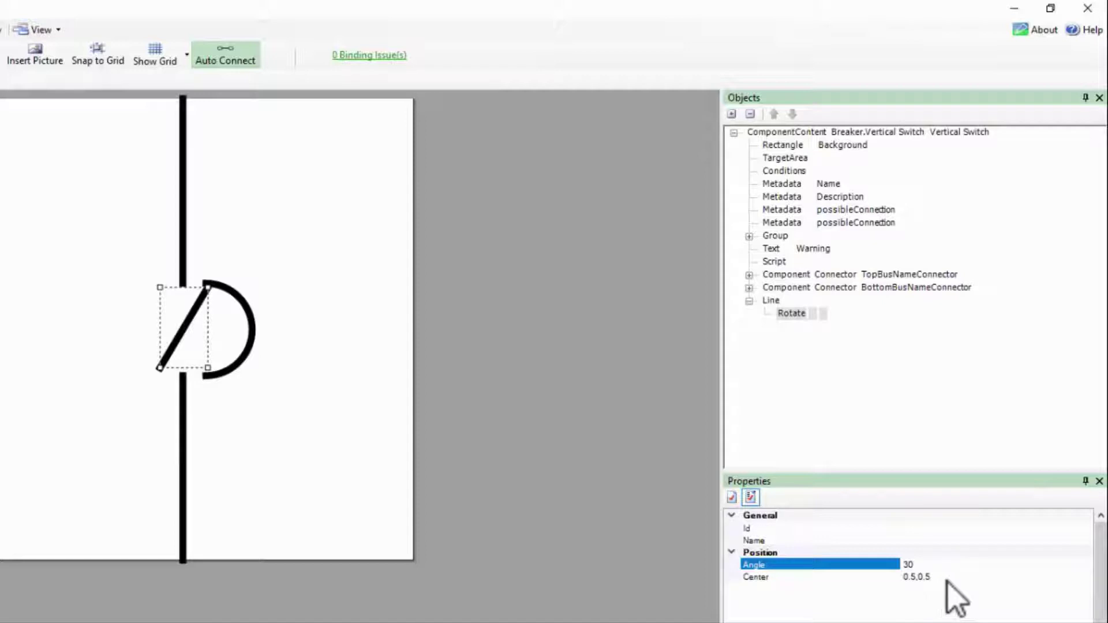
{"action": "left_click", "coordinate": [945, 576]}
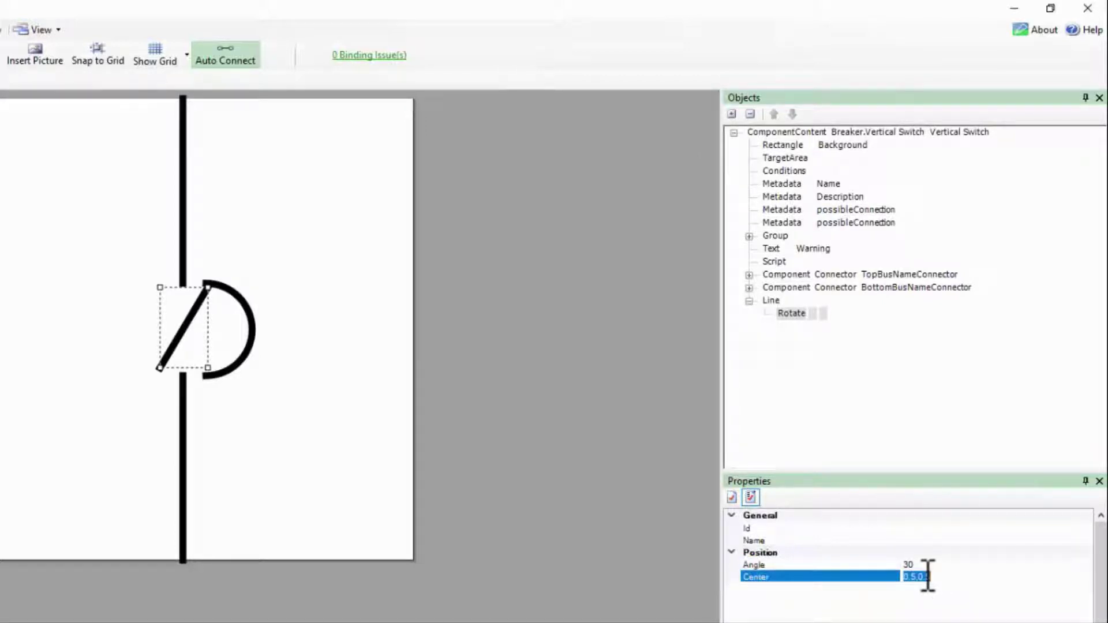
{"action": "type", "text": "0.5"}
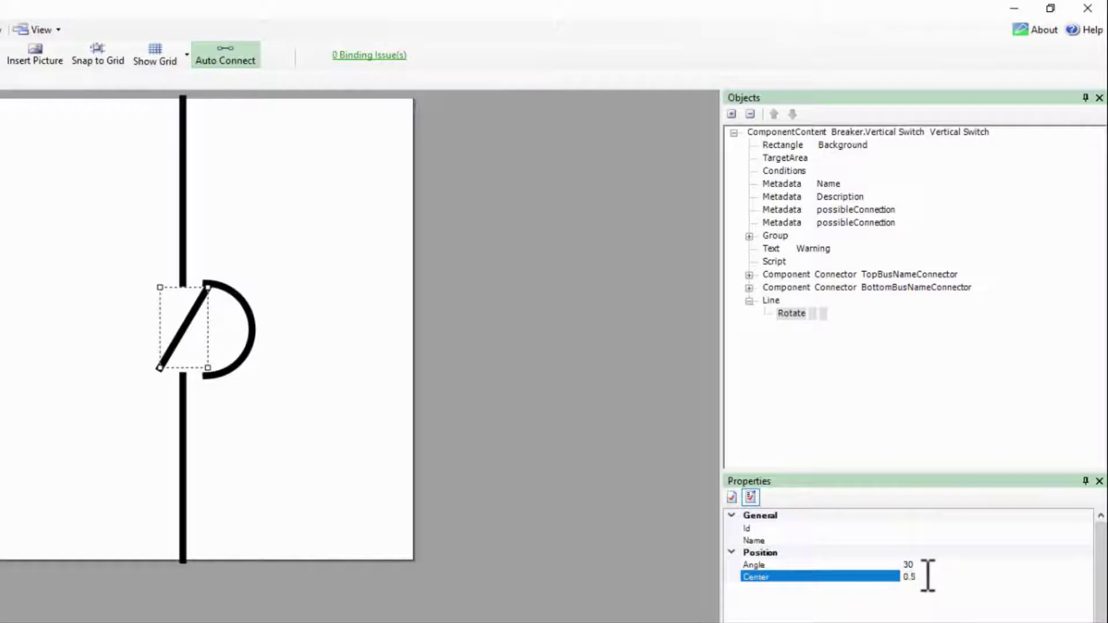
{"action": "type", "text": ",1.0"}
{"action": "key", "text": "Return"}
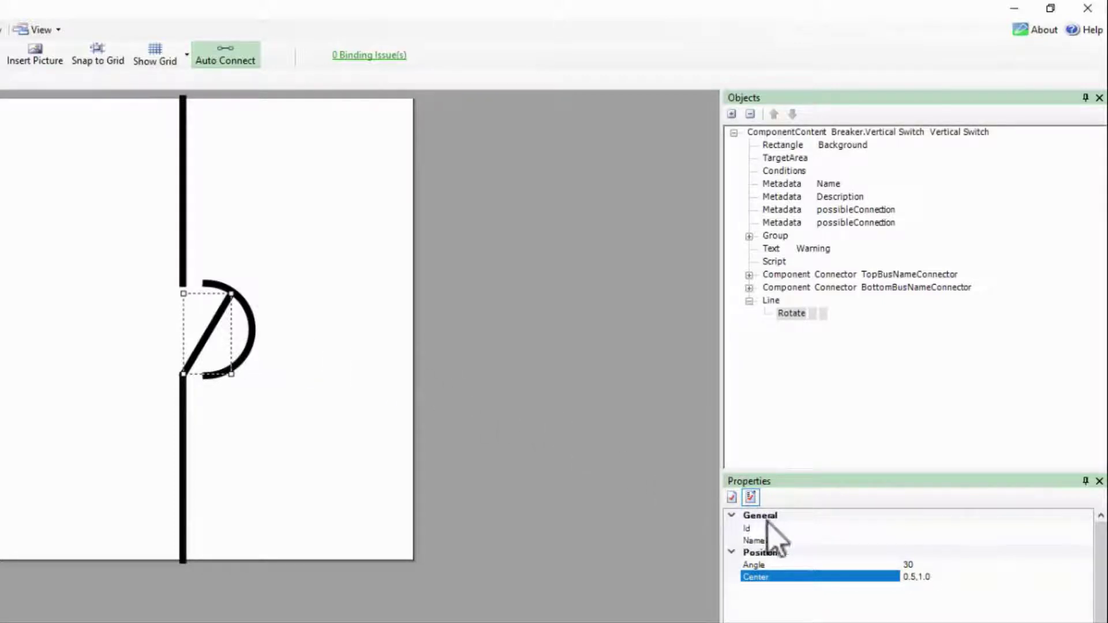
Step: Name the Rotate transform 'angle' and the line 'contact'
{"action": "left_click", "coordinate": [924, 540]}
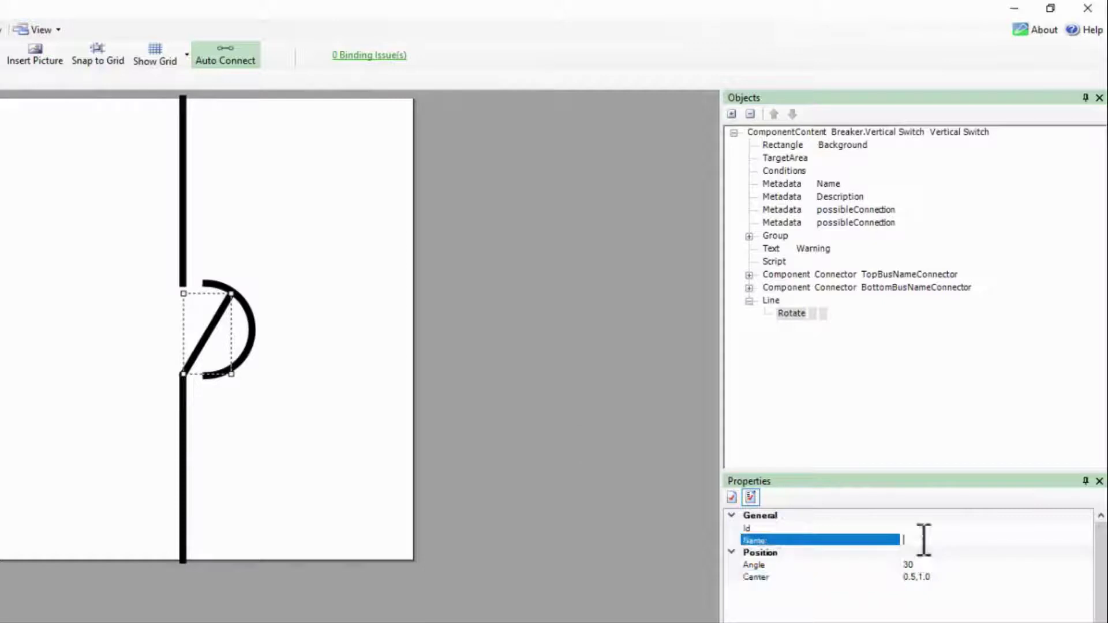
{"action": "type", "text": "angle"}
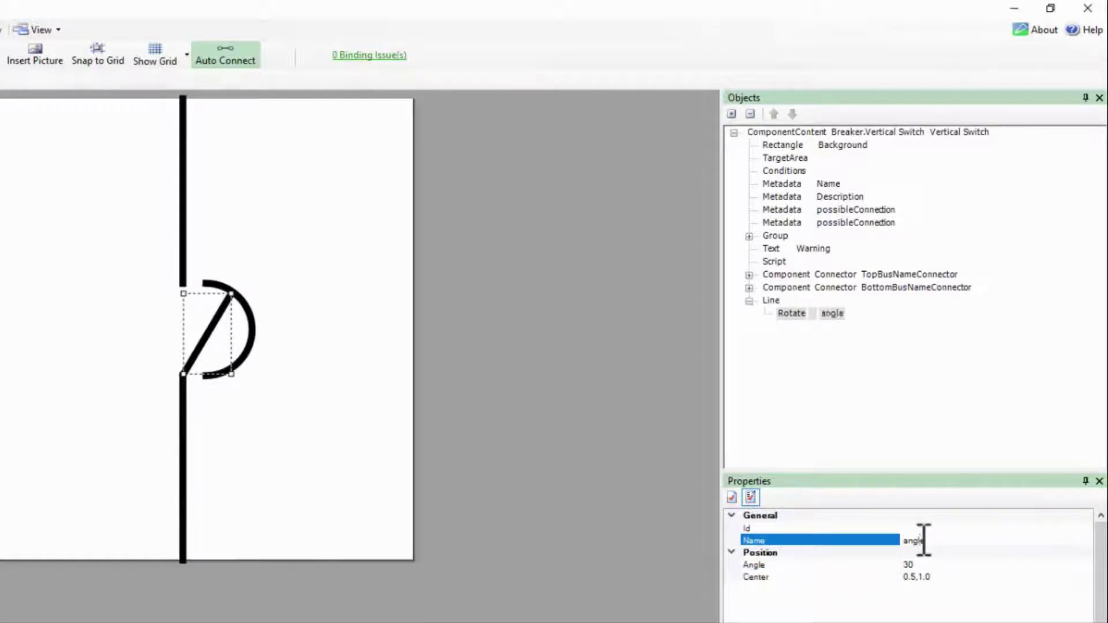
{"action": "left_click", "coordinate": [772, 301]}
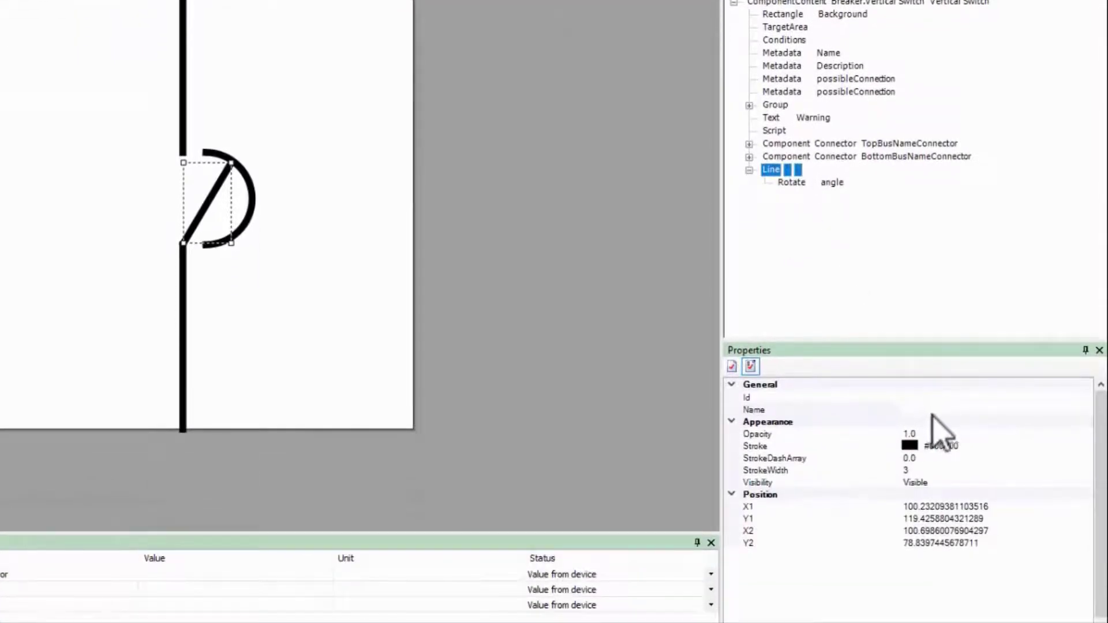
{"action": "left_click", "coordinate": [937, 411]}
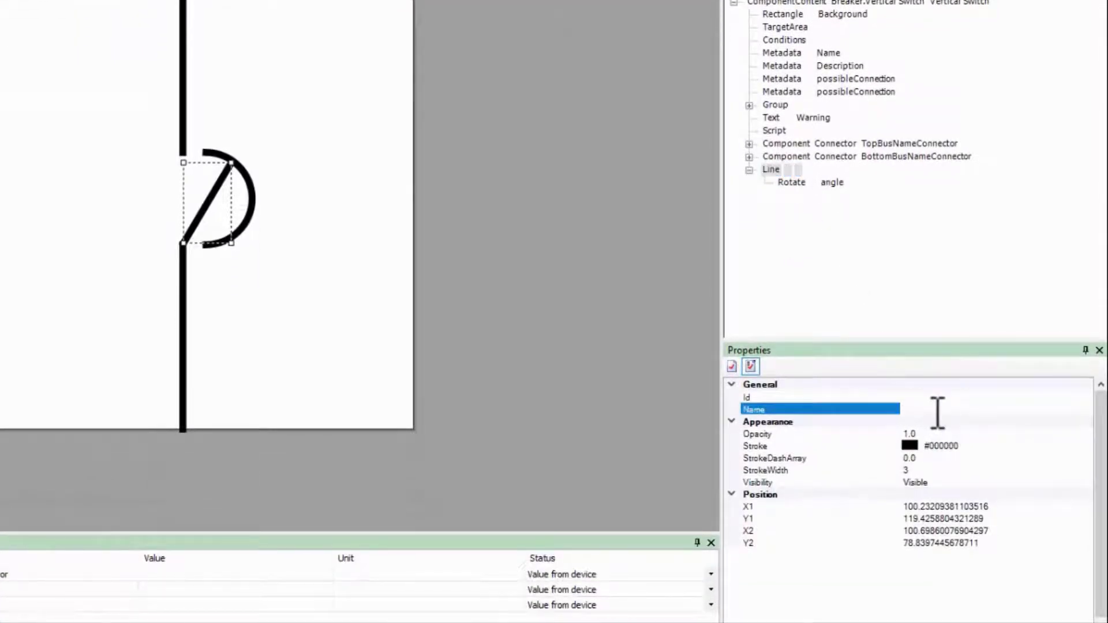
{"action": "type", "text": "contact"}
{"action": "key", "text": "Return"}
Step: Move the contact line into the Group and open the Group's OnSignalChange script
{"action": "left_click_drag", "start_coordinate": [776, 174], "coordinate": [787, 117]}
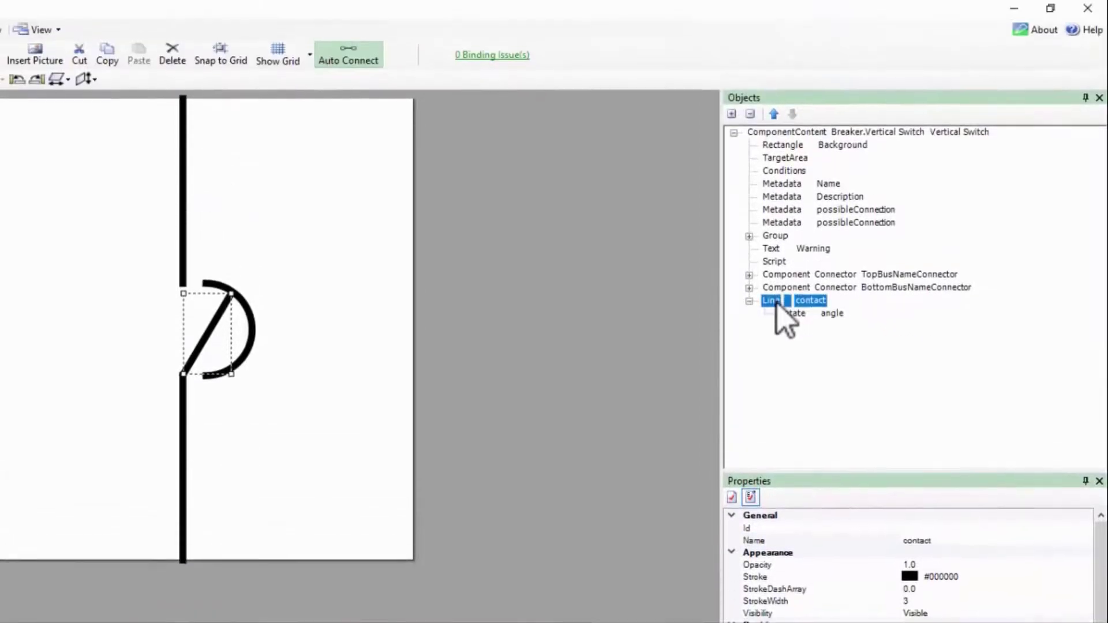
{"action": "left_click_drag", "start_coordinate": [786, 238], "coordinate": [777, 234]}
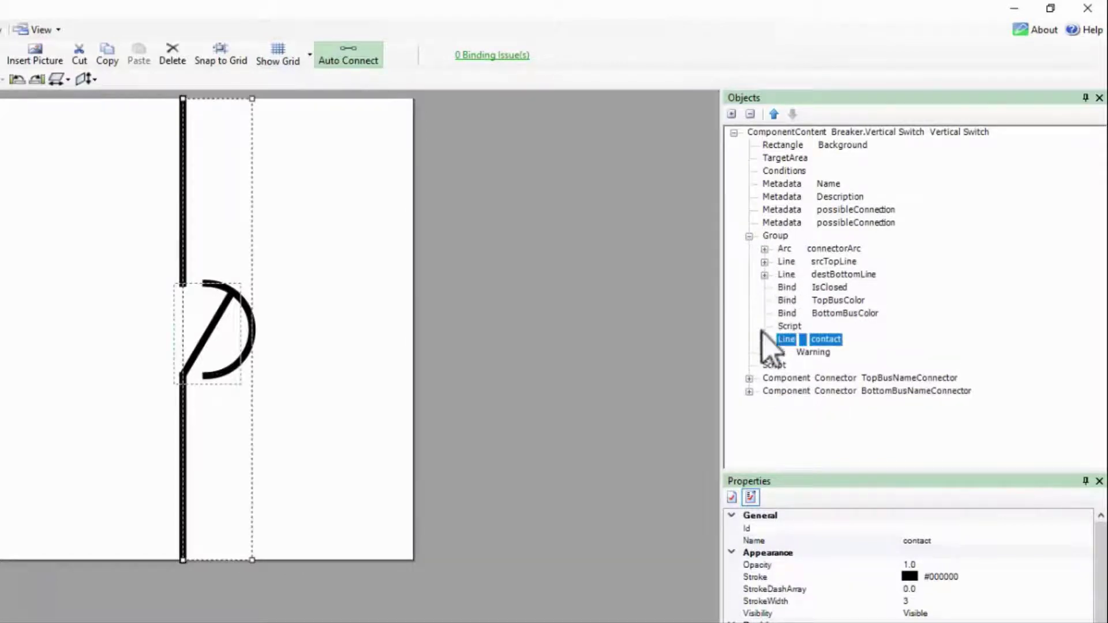
{"action": "left_click", "coordinate": [792, 325]}
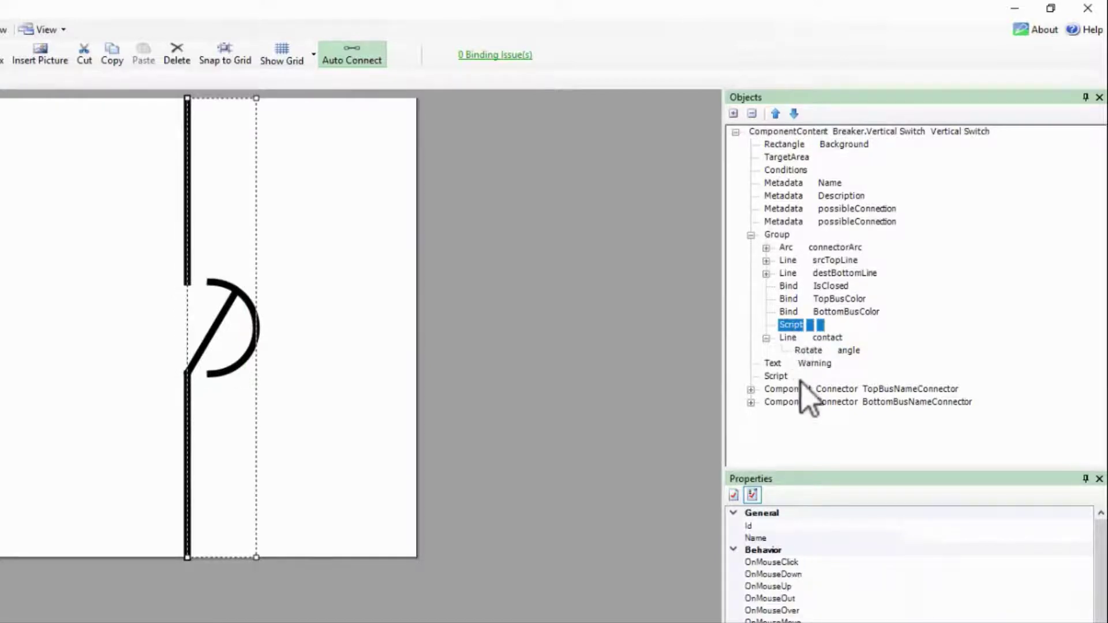
{"action": "left_click", "coordinate": [1011, 388]}
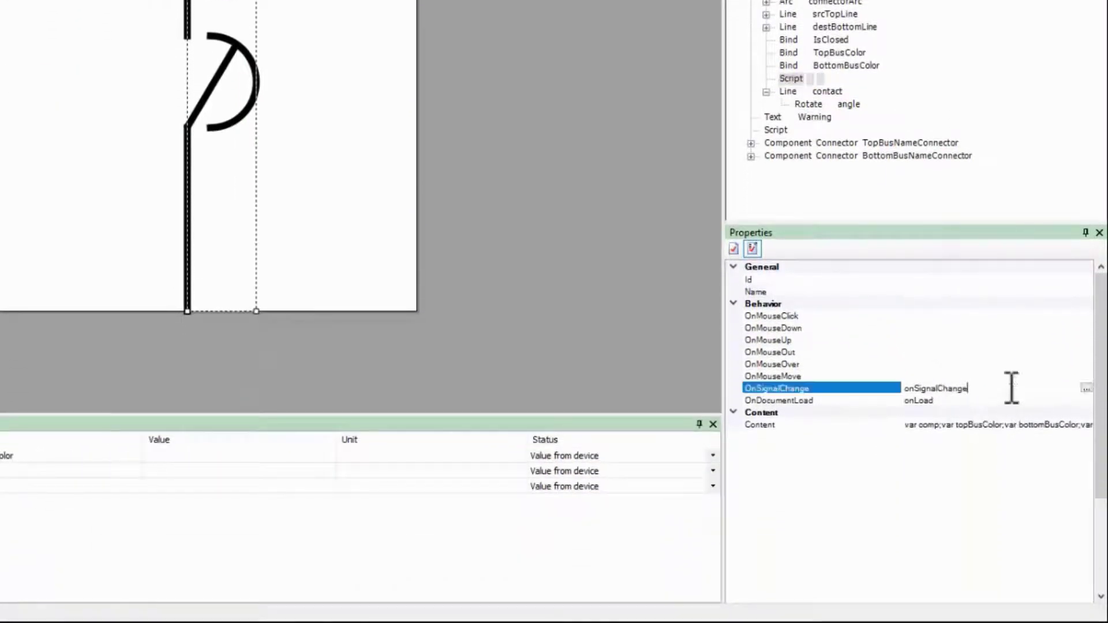
{"action": "left_click", "coordinate": [1086, 388]}
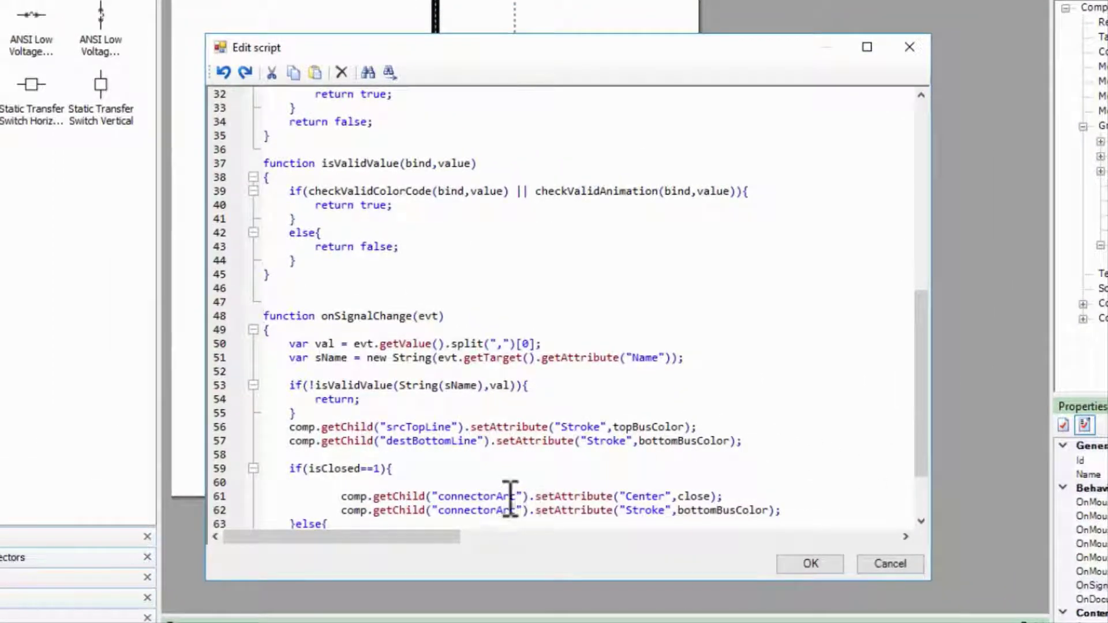
Step: Replace connectorArc with contact on script lines 61, 62, 64 and 65
{"action": "scroll", "coordinate": [470, 487], "scroll_direction": "down", "scroll_amount": 2}
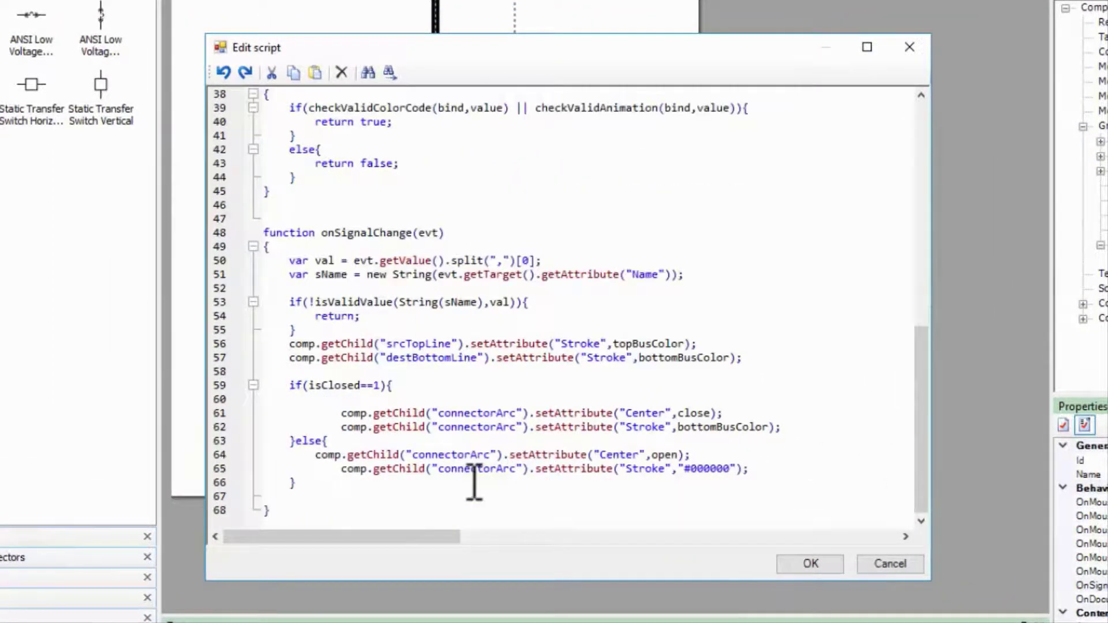
{"action": "double_click", "coordinate": [500, 414]}
{"action": "type", "text": "contact"}
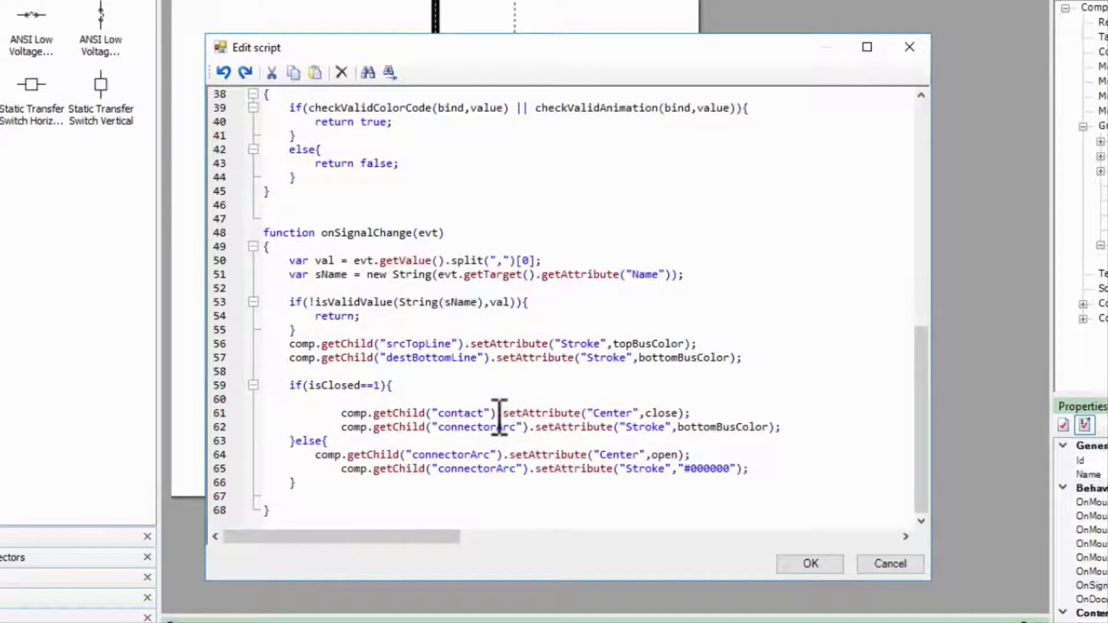
{"action": "double_click", "coordinate": [500, 428]}
{"action": "type", "text": "contact"}
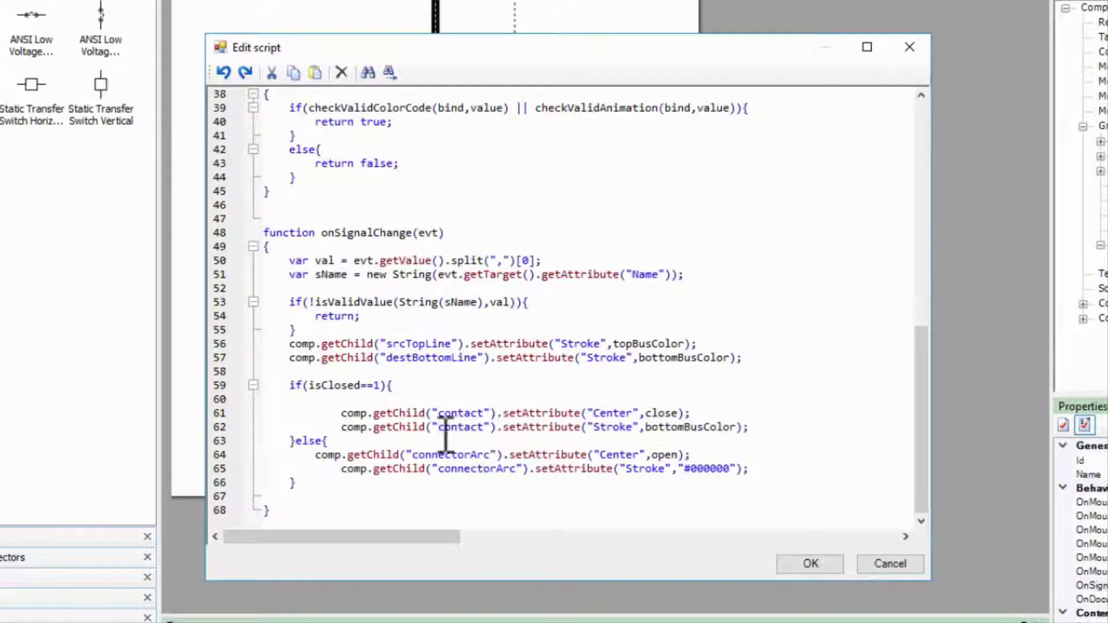
{"action": "double_click", "coordinate": [452, 454]}
{"action": "type", "text": "contact"}
{"action": "left_click", "coordinate": [476, 481]}
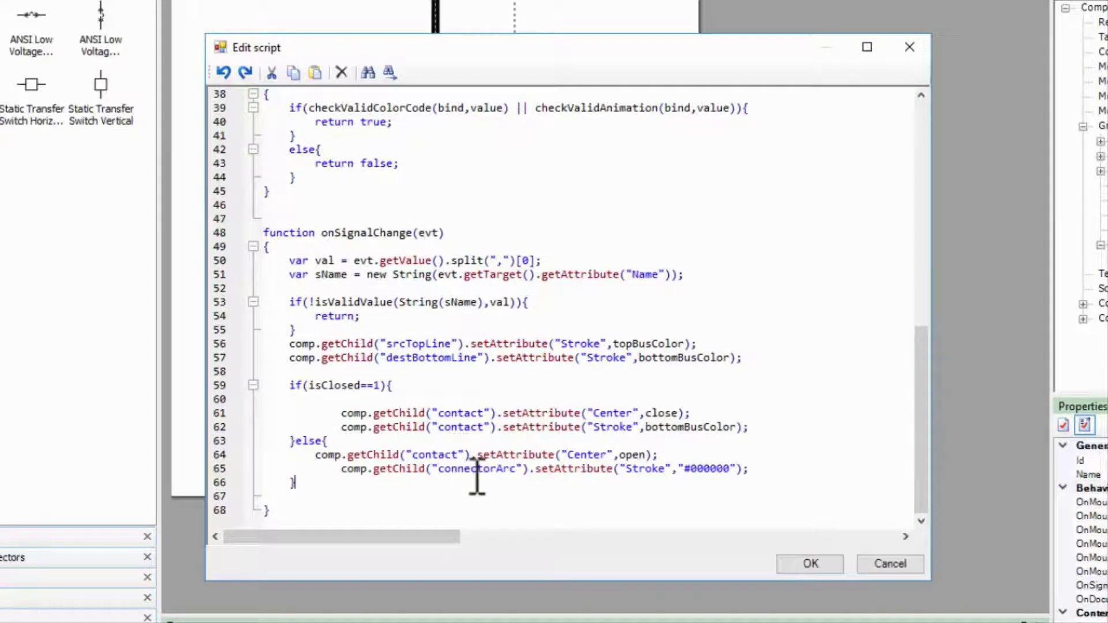
{"action": "double_click", "coordinate": [493, 469]}
{"action": "type", "text": "contact"}
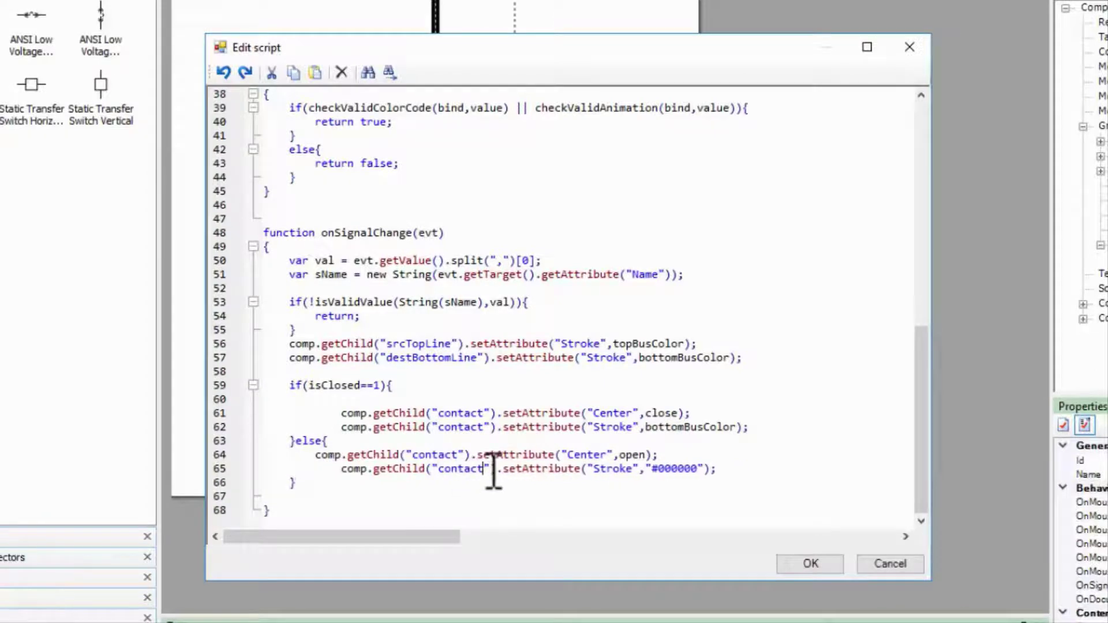
Step: Make line 61 call getChild("angle") and set the Angle attribute instead of Center
{"action": "left_click", "coordinate": [505, 413]}
{"action": "type", "text": "getChild(\"angle"}
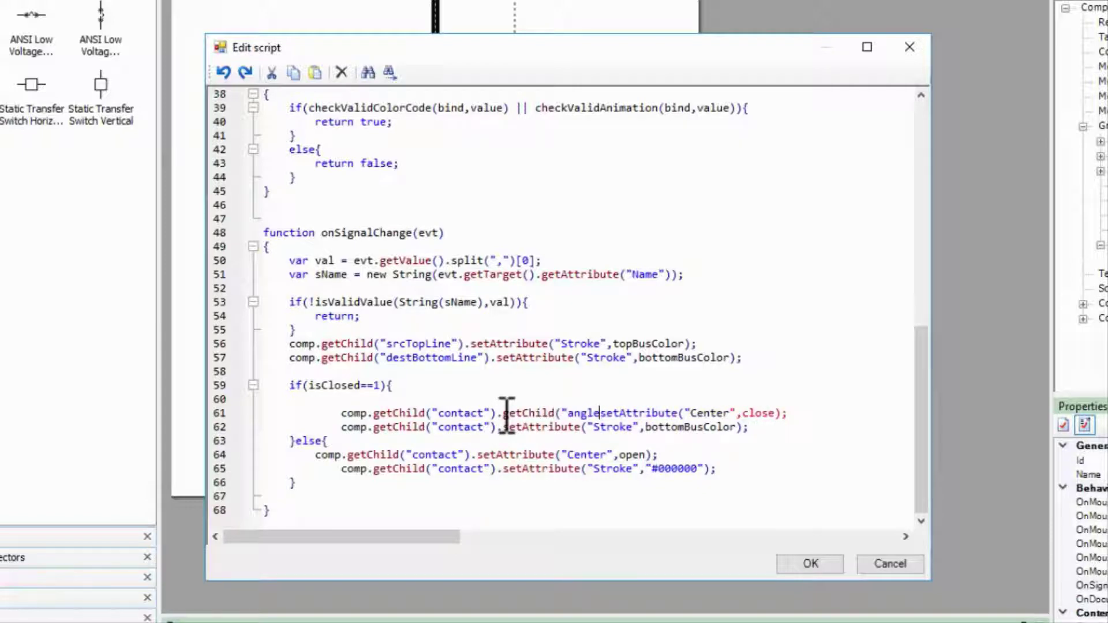
{"action": "type", "text": "\")"}
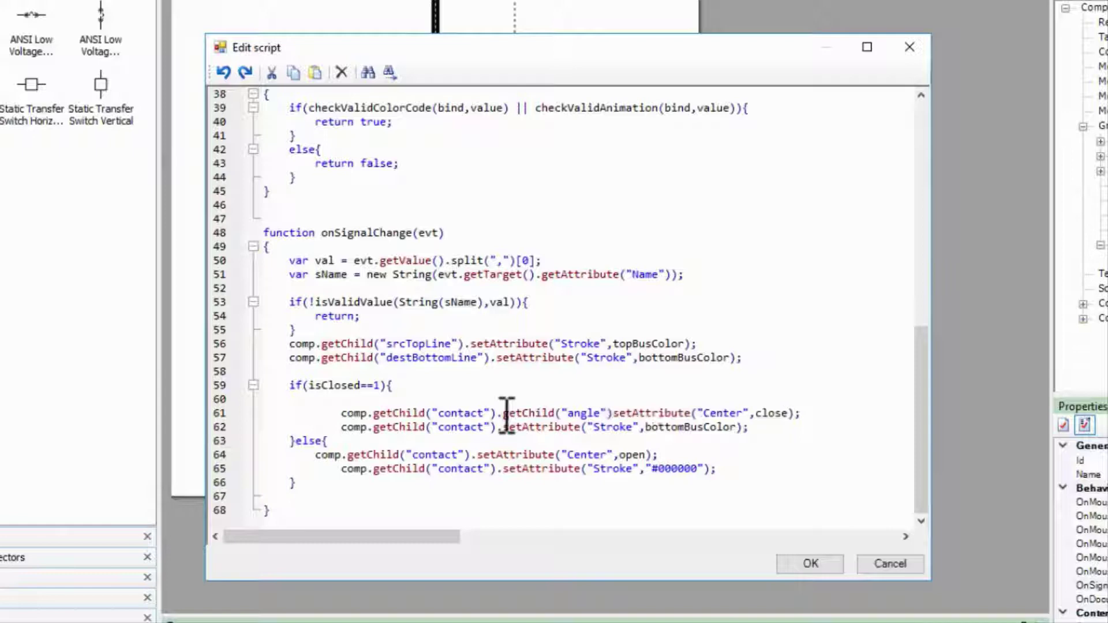
{"action": "type", "text": "."}
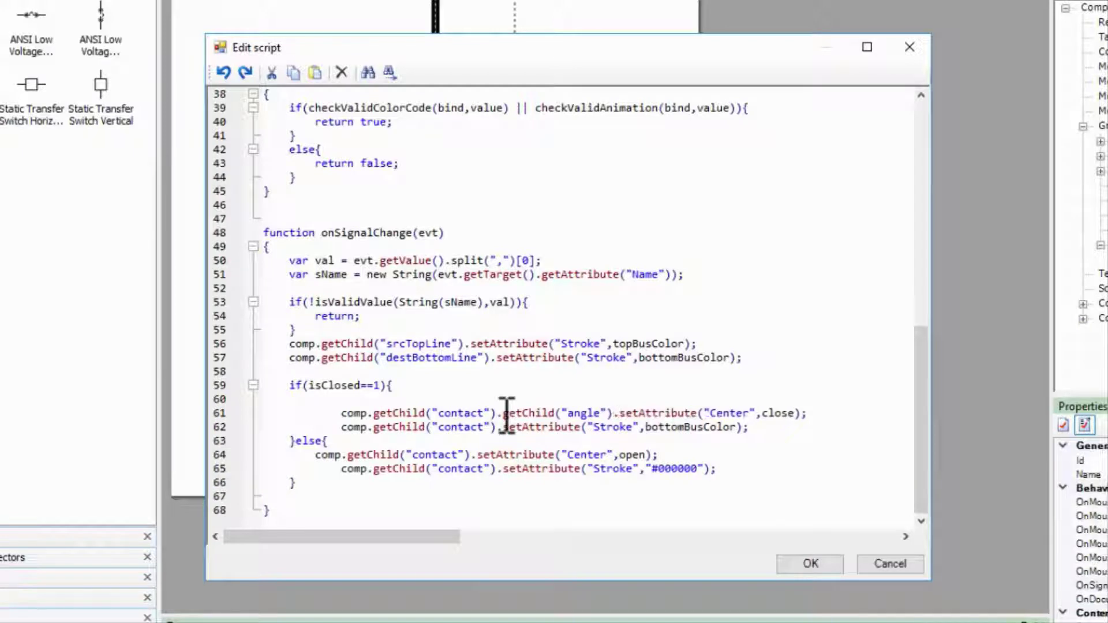
{"action": "double_click", "coordinate": [740, 413]}
{"action": "type", "text": "Angle"}
Step: Set the script's close variable to 0 and its open variable to 10
{"action": "scroll", "coordinate": [773, 412], "scroll_direction": "up", "scroll_amount": 12}
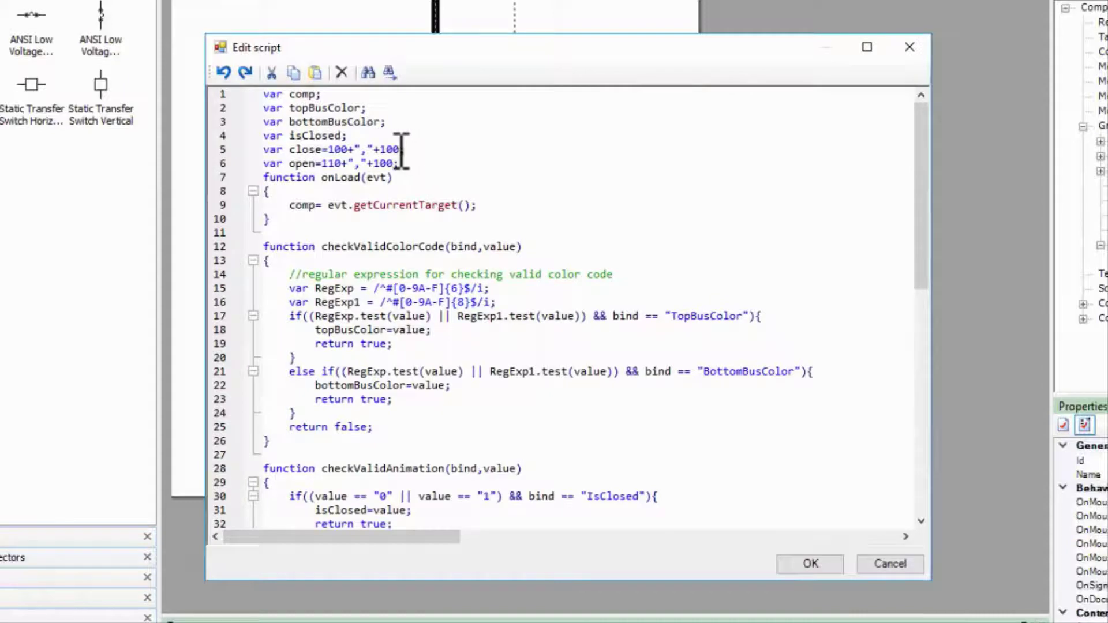
{"action": "left_click_drag", "start_coordinate": [401, 149], "coordinate": [334, 150]}
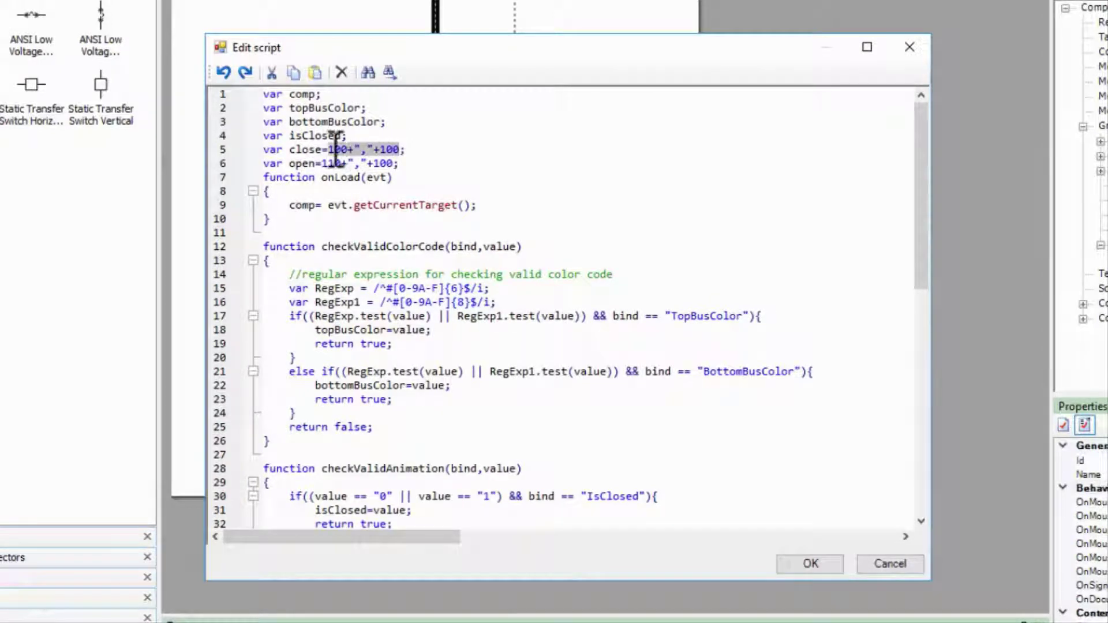
{"action": "type", "text": "0"}
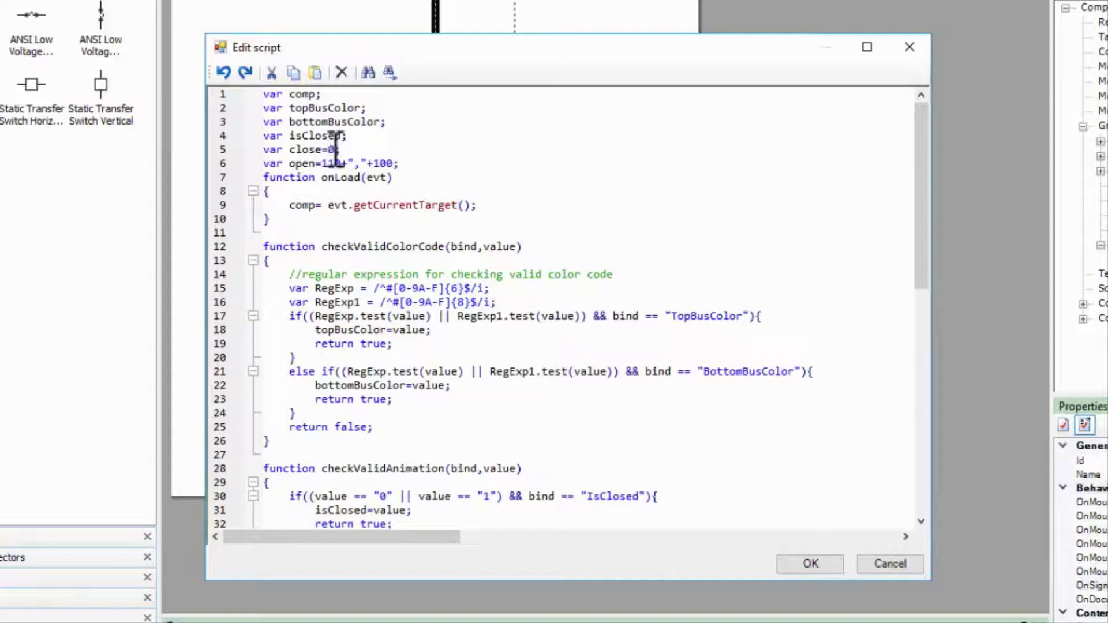
{"action": "left_click", "coordinate": [393, 163]}
{"action": "left_click_drag", "start_coordinate": [393, 163], "coordinate": [324, 165]}
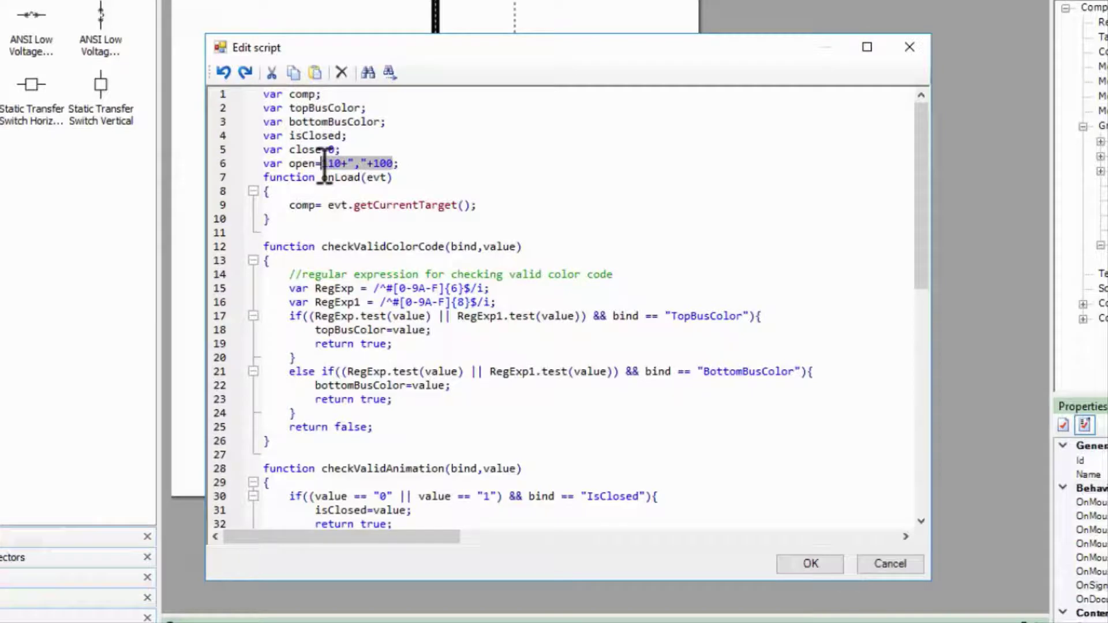
{"action": "type", "text": "10"}
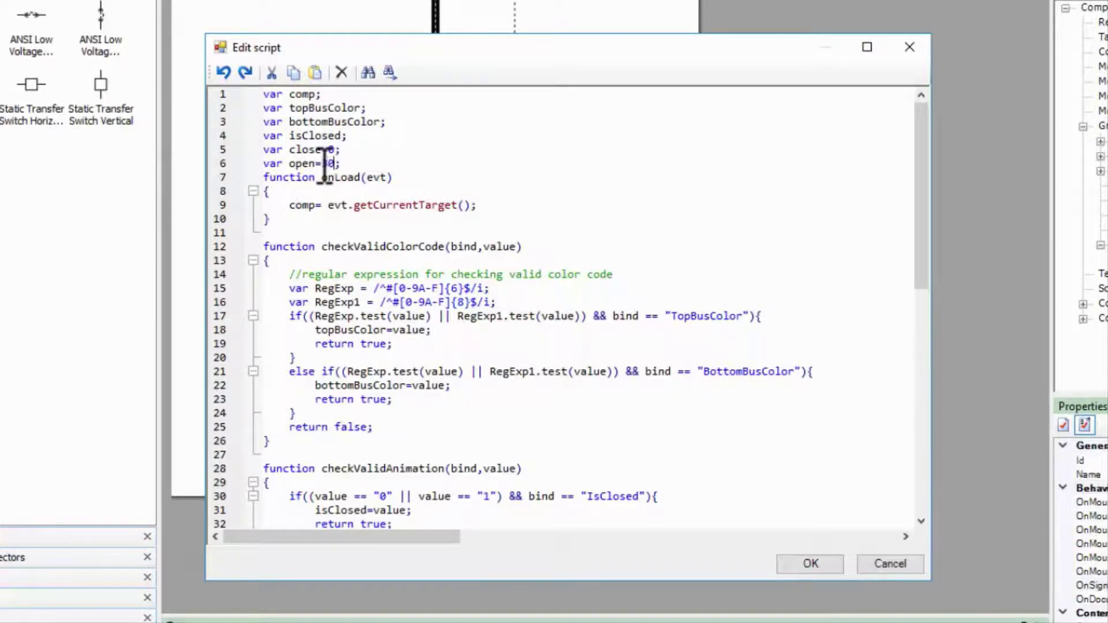
{"action": "scroll", "coordinate": [323, 167], "scroll_direction": "down", "scroll_amount": 12}
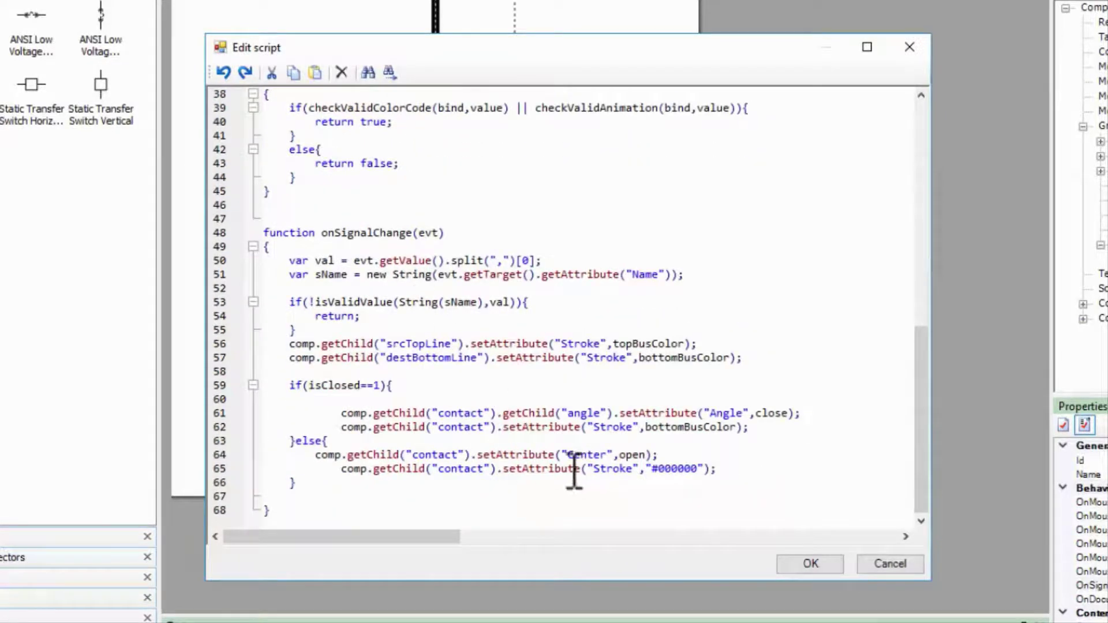
Step: On line 64, insert getChild("angle"). and change Center to Angle
{"action": "left_click", "coordinate": [476, 455]}
{"action": "type", "text": "getChi"}
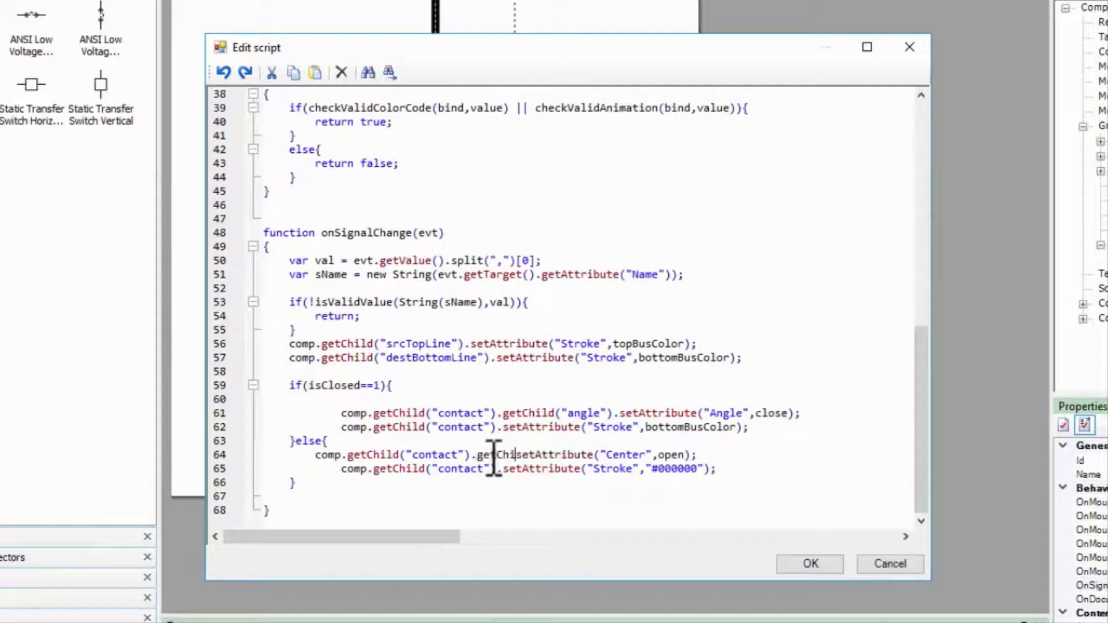
{"action": "type", "text": "ld(\"angle\")."}
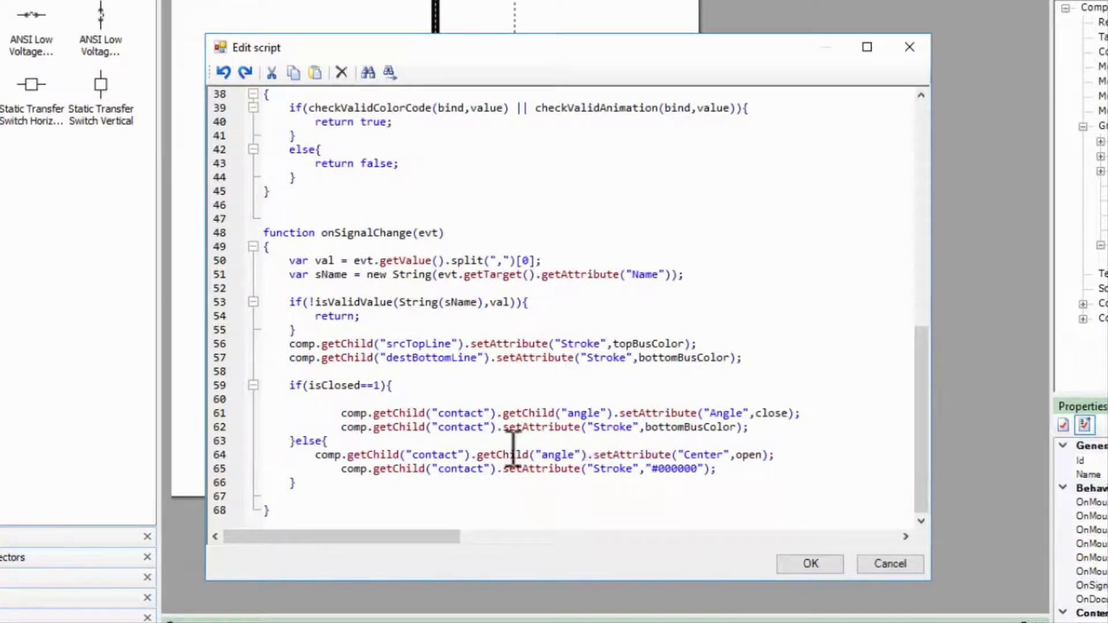
{"action": "double_click", "coordinate": [699, 455]}
{"action": "type", "text": "Angle"}
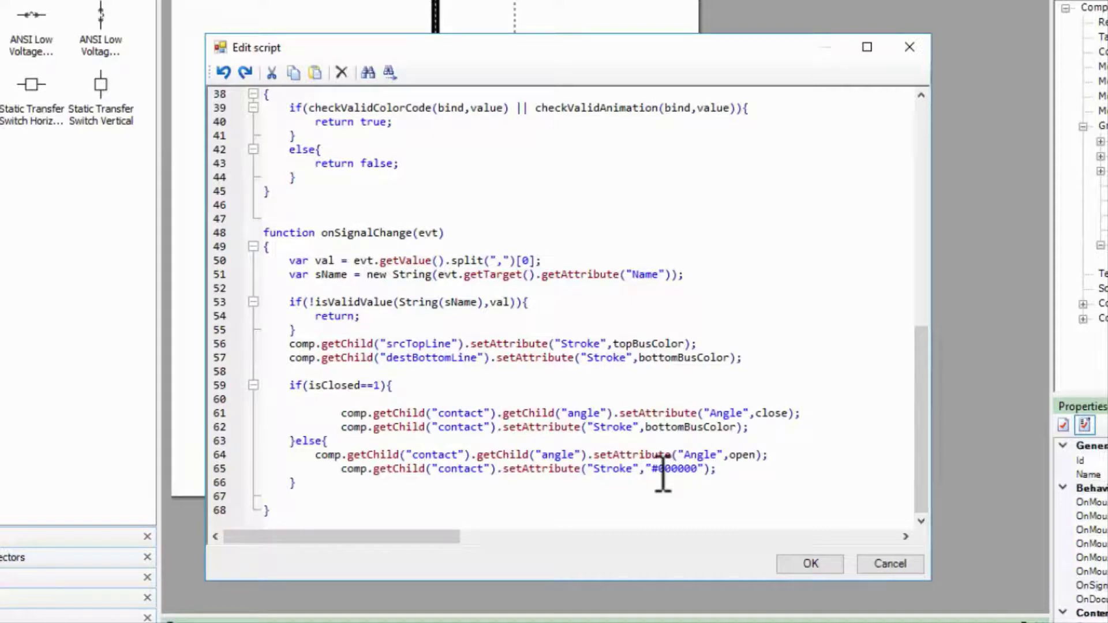
Step: Replace the hard-coded "#000000" colour on line 65 with bottomBusColor
{"action": "double_click", "coordinate": [662, 470]}
{"action": "key", "text": "BackSpace"}
{"action": "key", "text": "BackSpace"}
{"action": "key", "text": "BackSpace"}
{"action": "key", "text": "Delete"}
{"action": "type", "text": "bottomBusColor"}
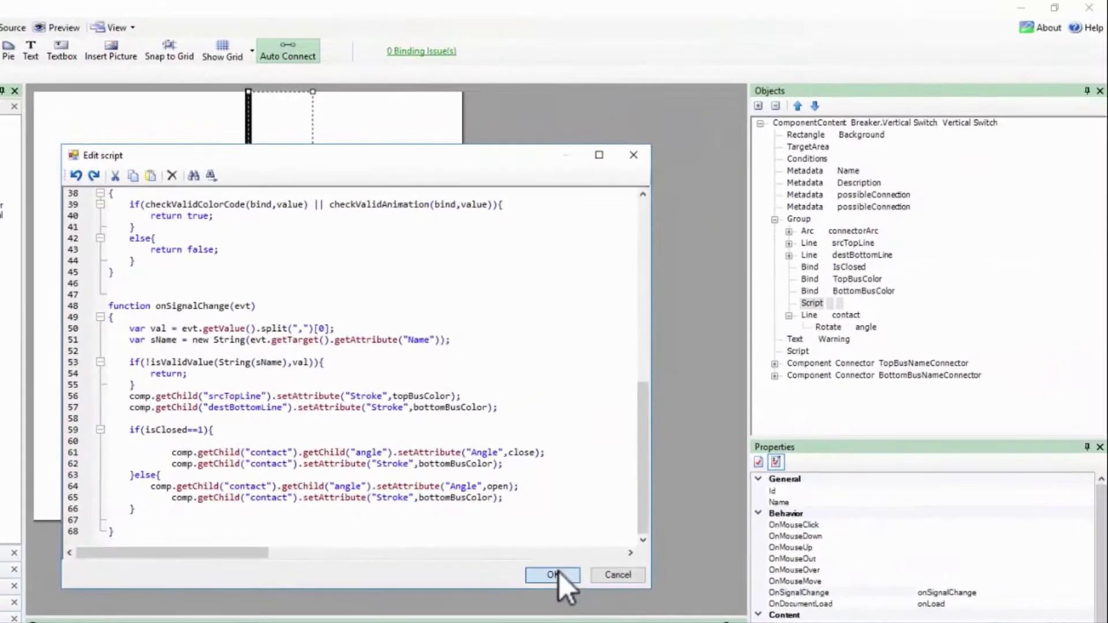
Step: Apply the script, delete the connectorArc shape, save Vertical Switch and close its editor
{"action": "left_click", "coordinate": [810, 563]}
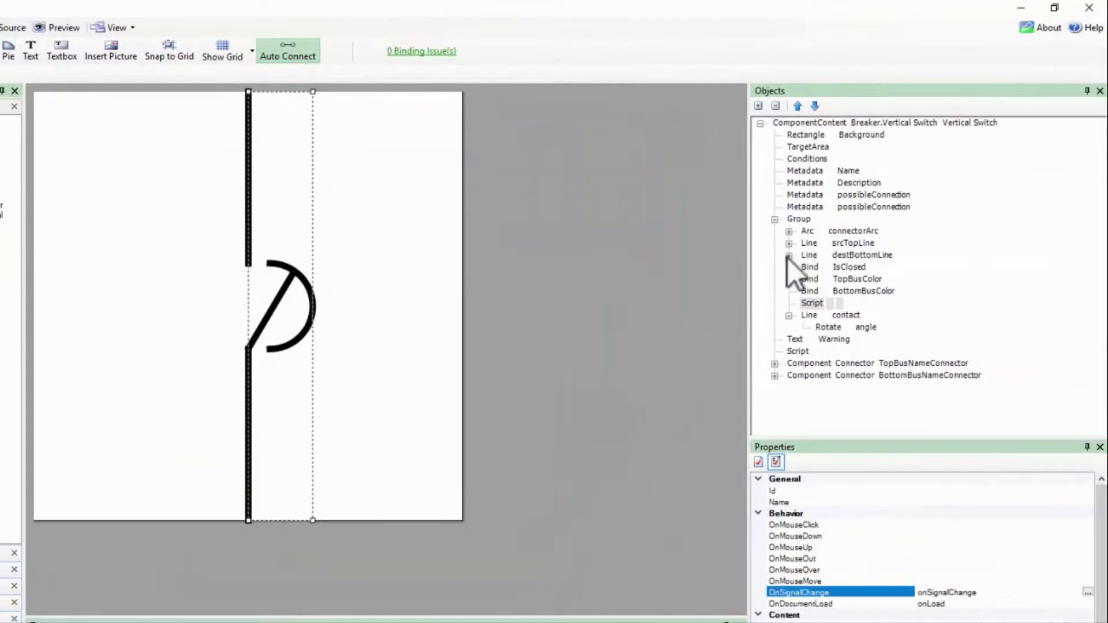
{"action": "left_click", "coordinate": [818, 229]}
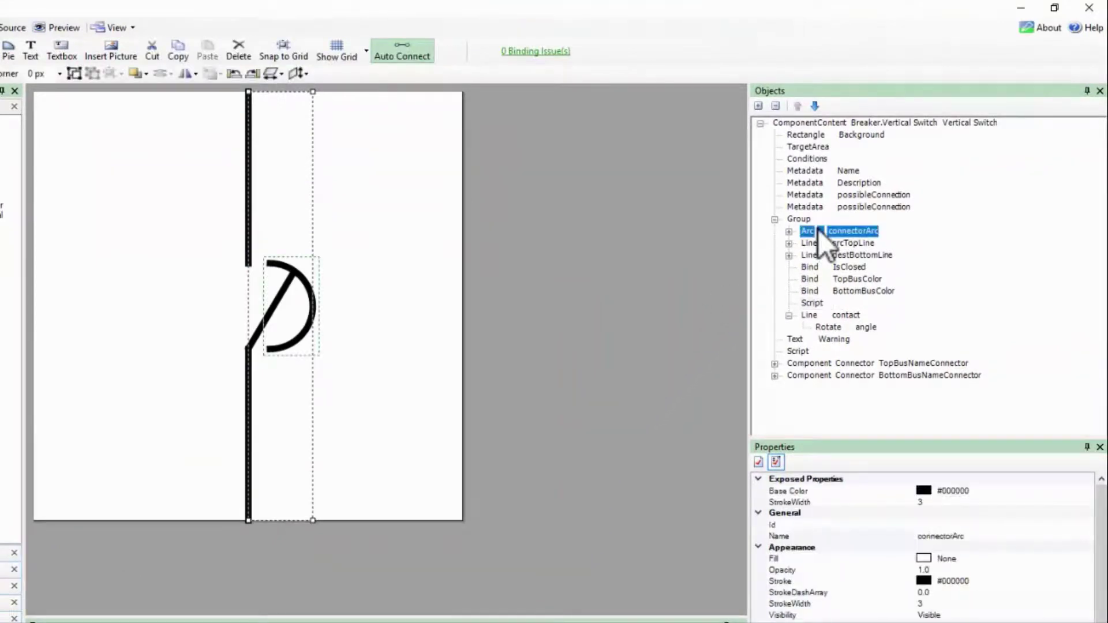
{"action": "key", "text": "Delete"}
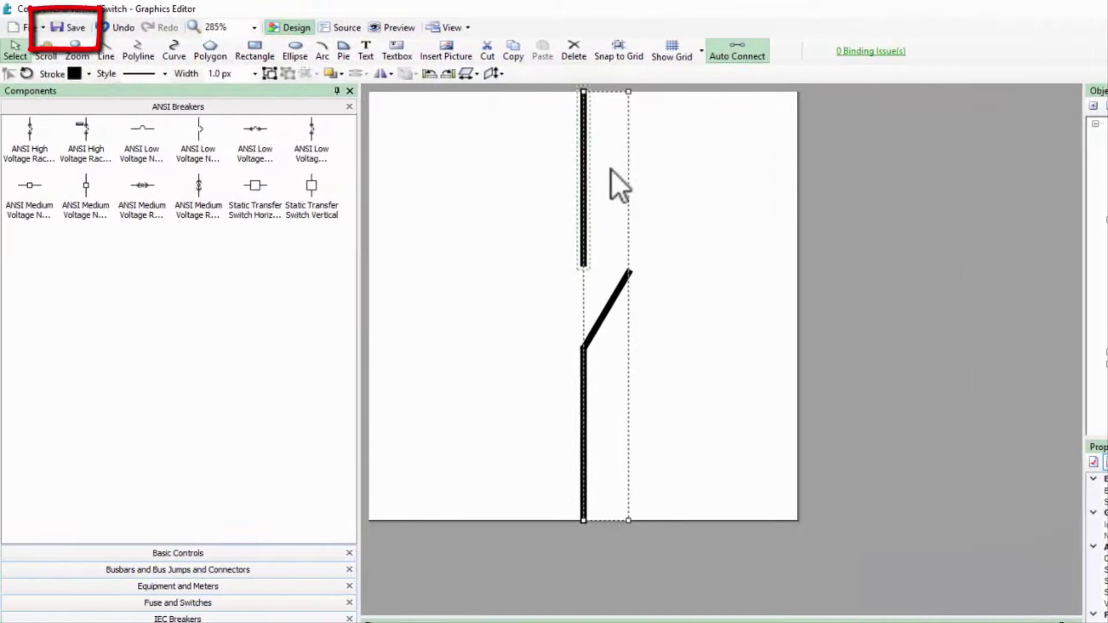
{"action": "left_click", "coordinate": [82, 29]}
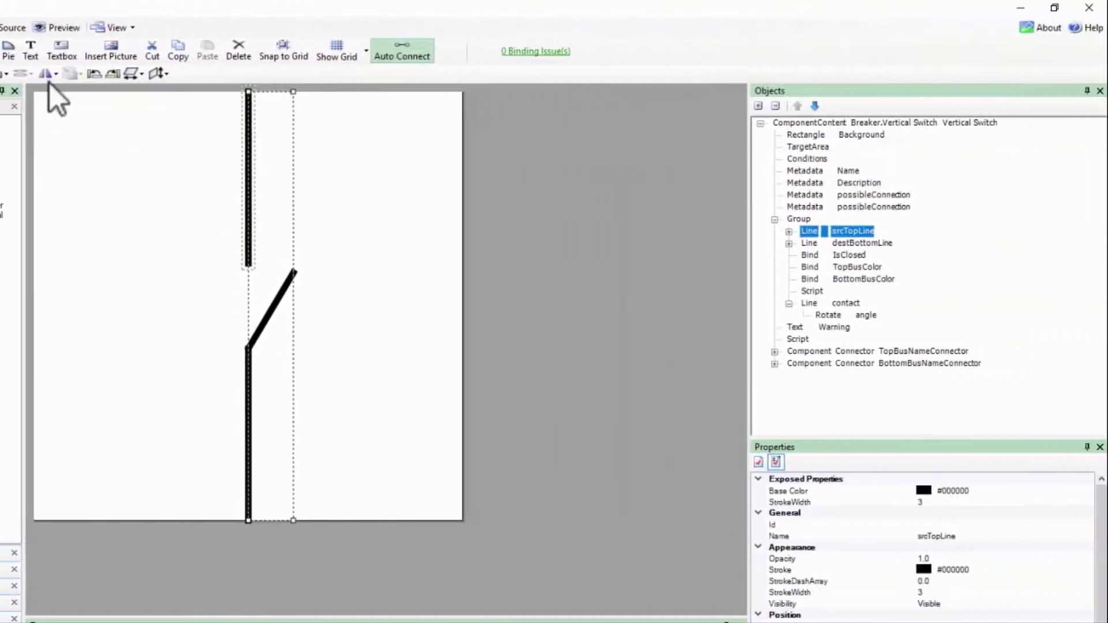
{"action": "left_click", "coordinate": [1088, 8]}
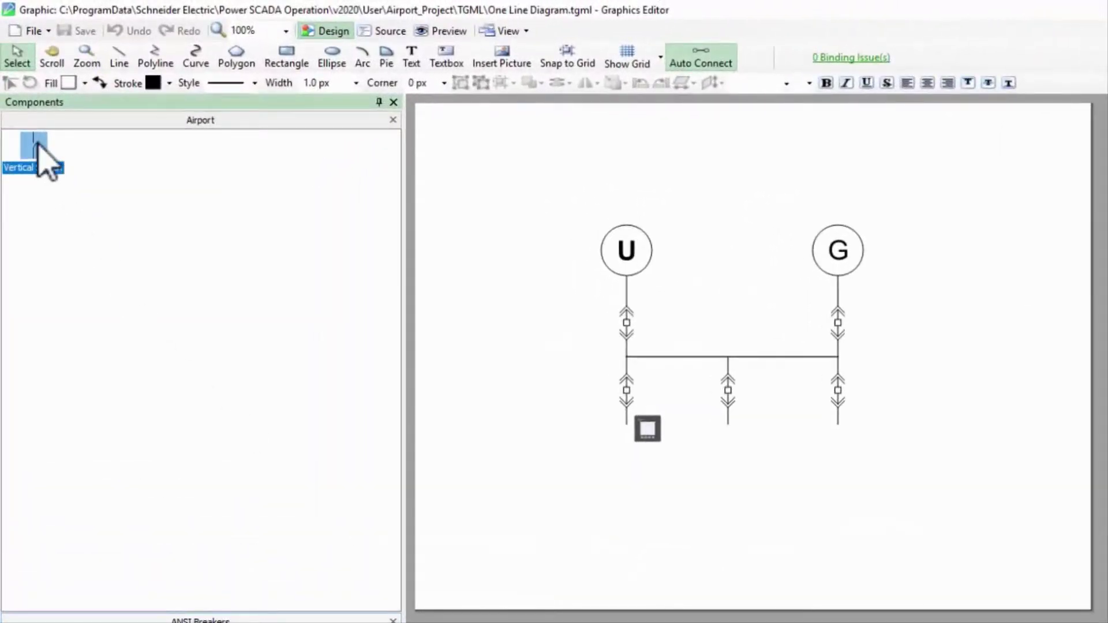
Step: Place Vertical Switch on the busbar below Horizontal Busbar_022 and set BottomBusName to 'testswitch'
{"action": "left_click_drag", "start_coordinate": [37, 145], "coordinate": [780, 403]}
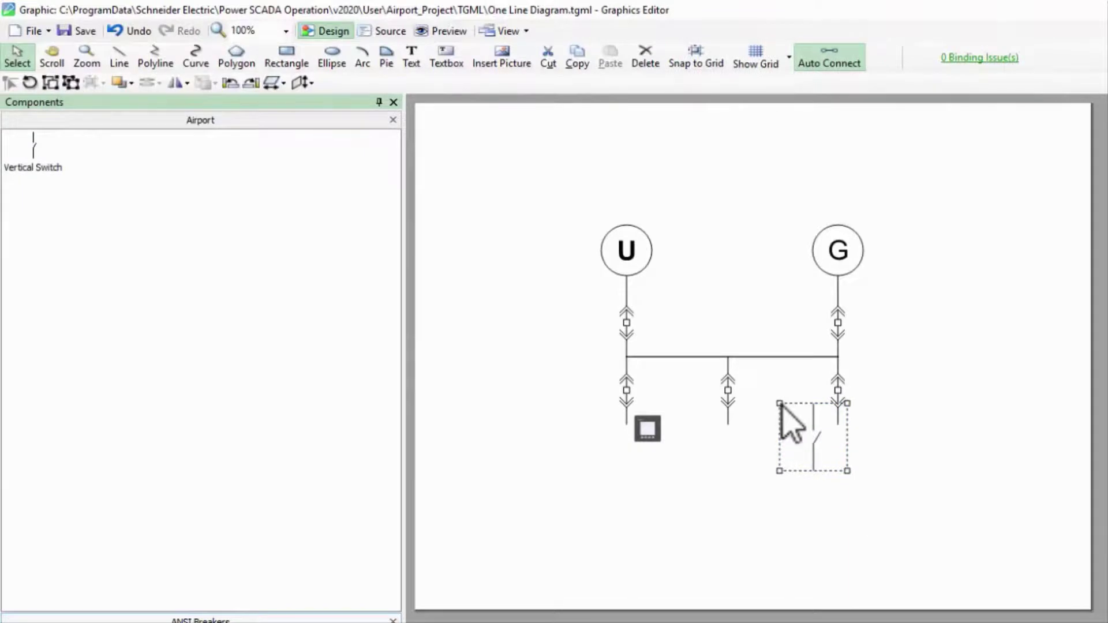
{"action": "left_click", "coordinate": [811, 427]}
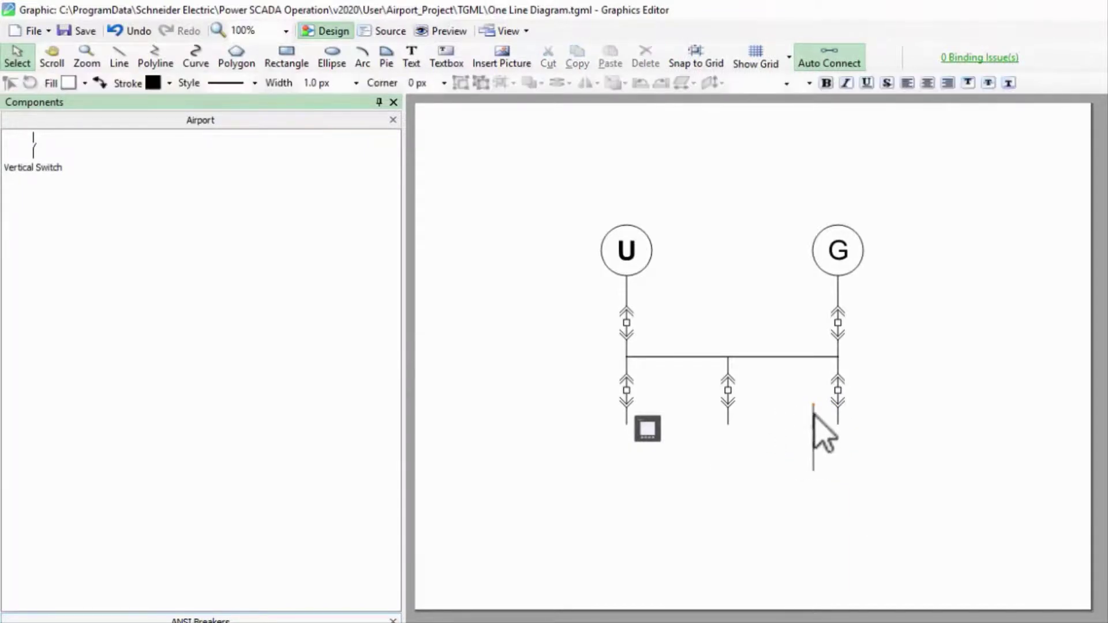
{"action": "left_click_drag", "start_coordinate": [815, 431], "coordinate": [779, 359]}
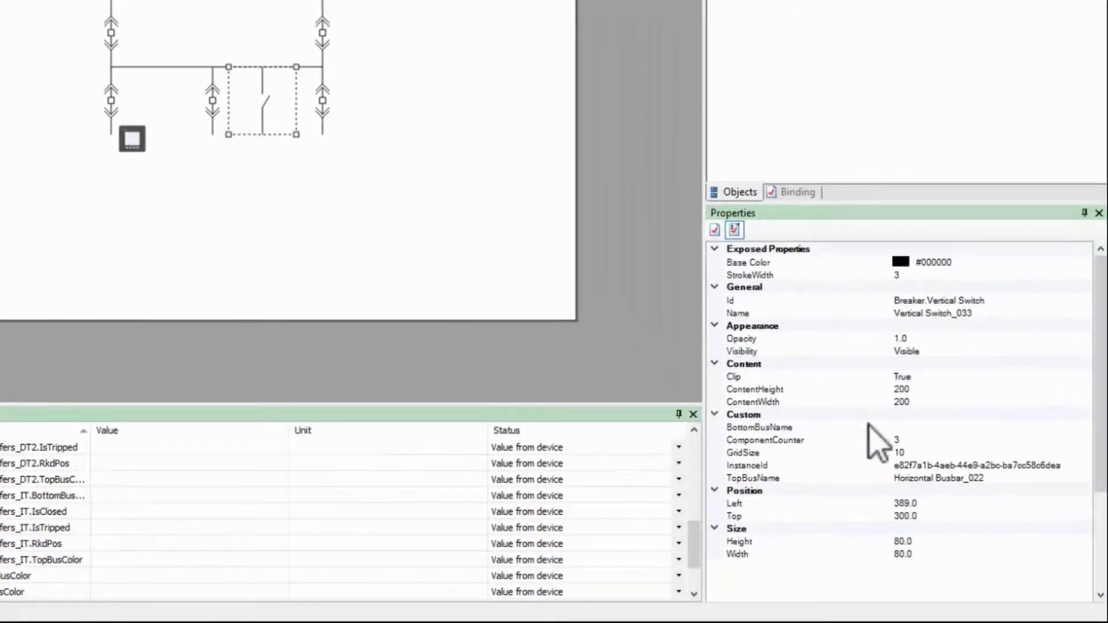
{"action": "left_click", "coordinate": [923, 428]}
{"action": "type", "text": "tests"}
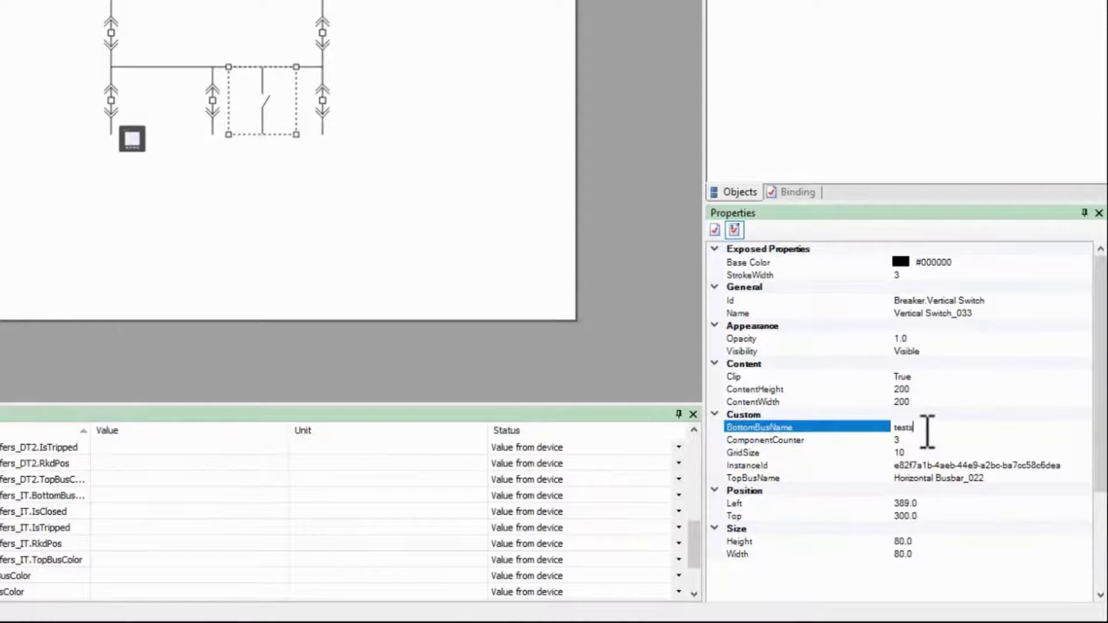
{"action": "type", "text": "witch"}
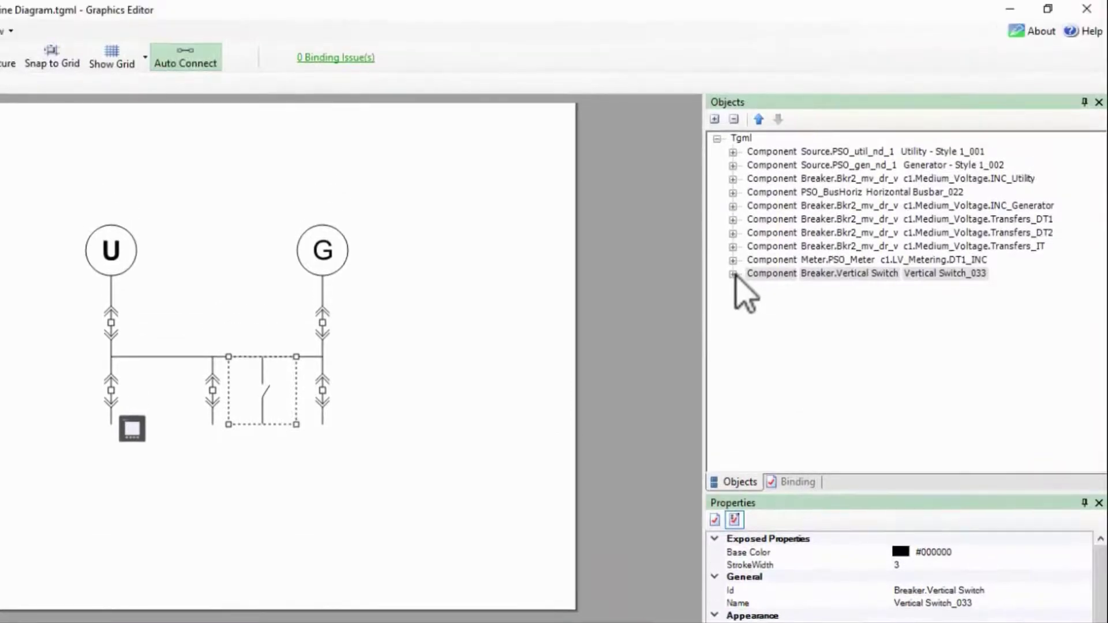
Step: Under Vertical Switch_033's Conditions, enter 0 for ActiveCondition, EarthSwitchCond and the remaining custom conditions
{"action": "left_click", "coordinate": [732, 274]}
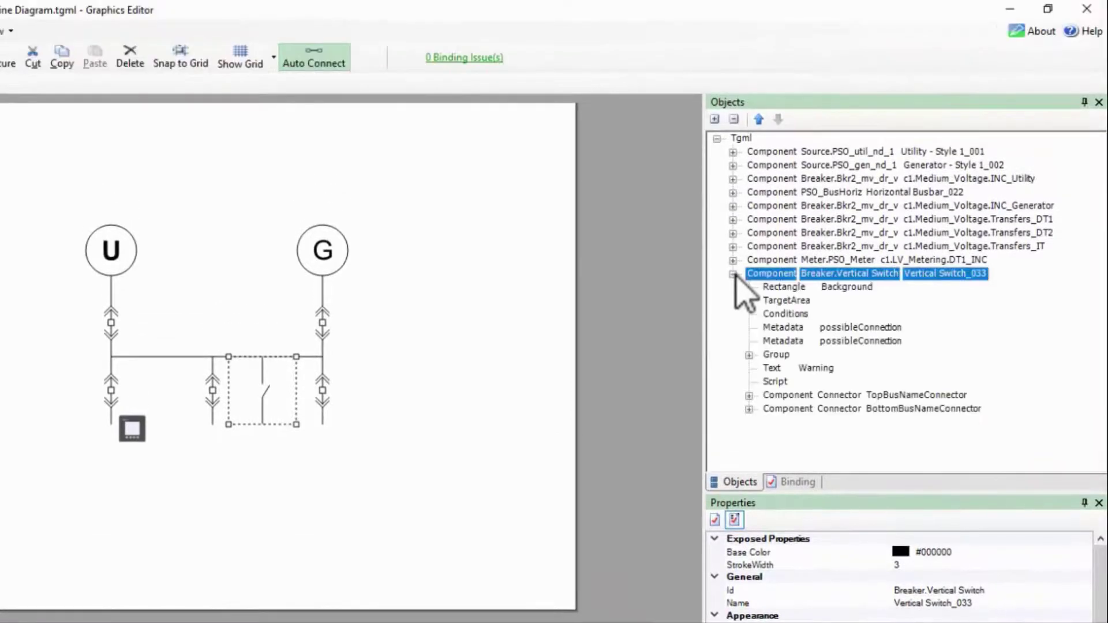
{"action": "left_click", "coordinate": [794, 315]}
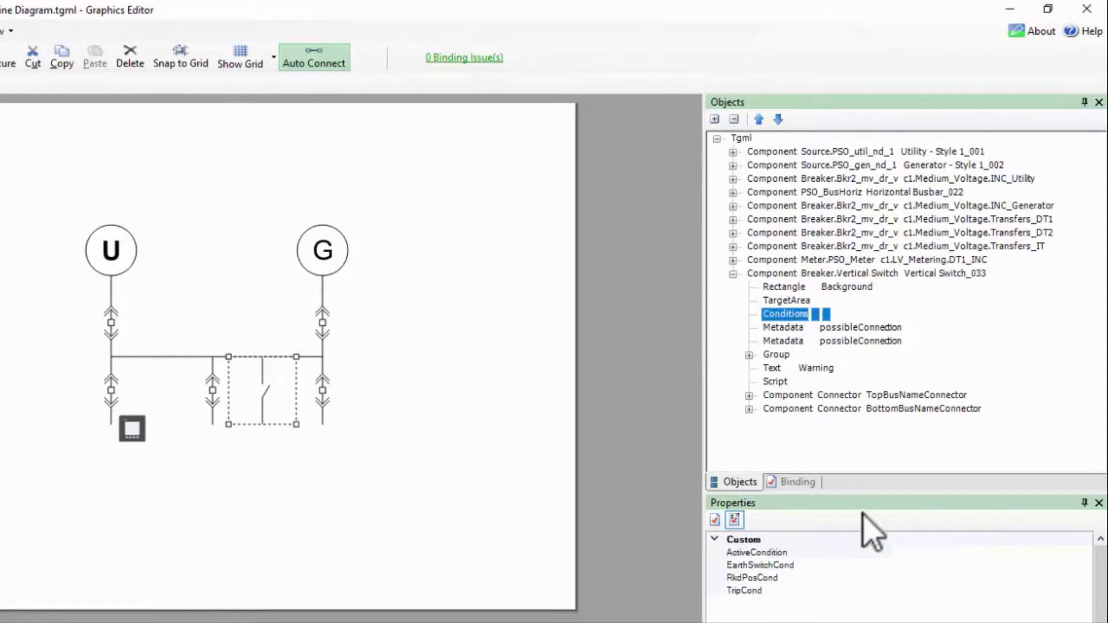
{"action": "left_click", "coordinate": [921, 551]}
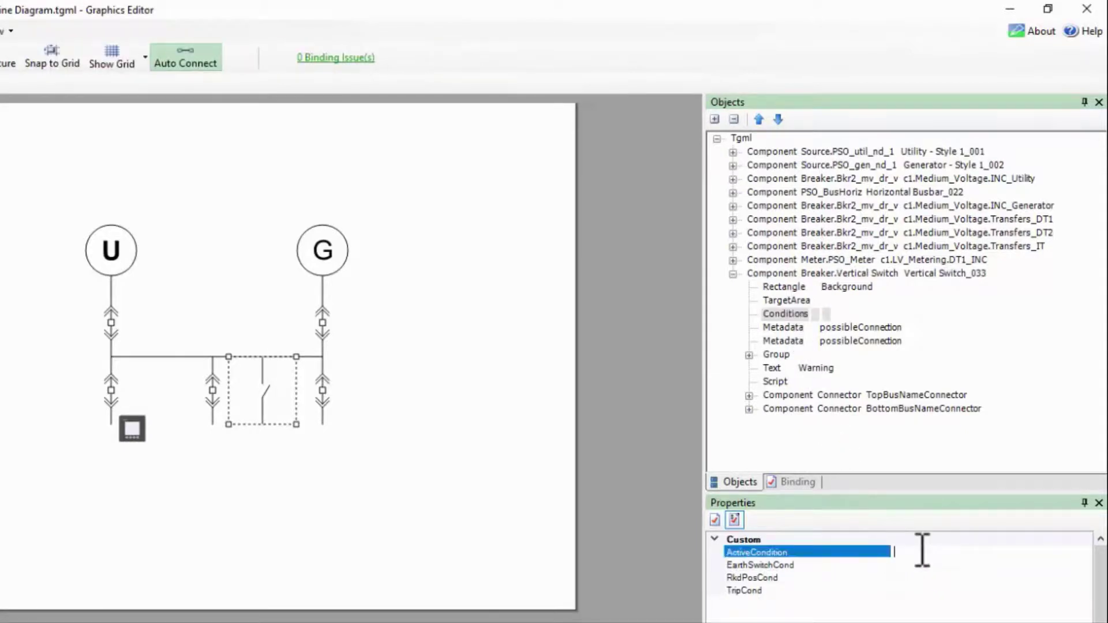
{"action": "type", "text": "0"}
{"action": "key", "text": "Down"}
{"action": "type", "text": "0"}
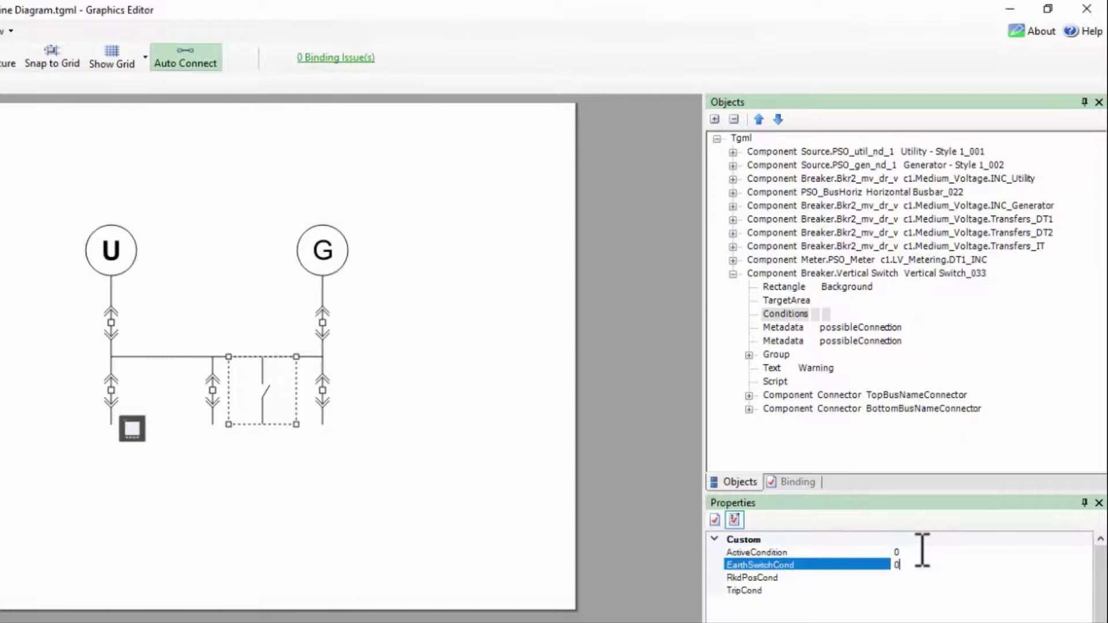
{"action": "key", "text": "Down"}
{"action": "key", "text": "Down"}
{"action": "type", "text": "0"}
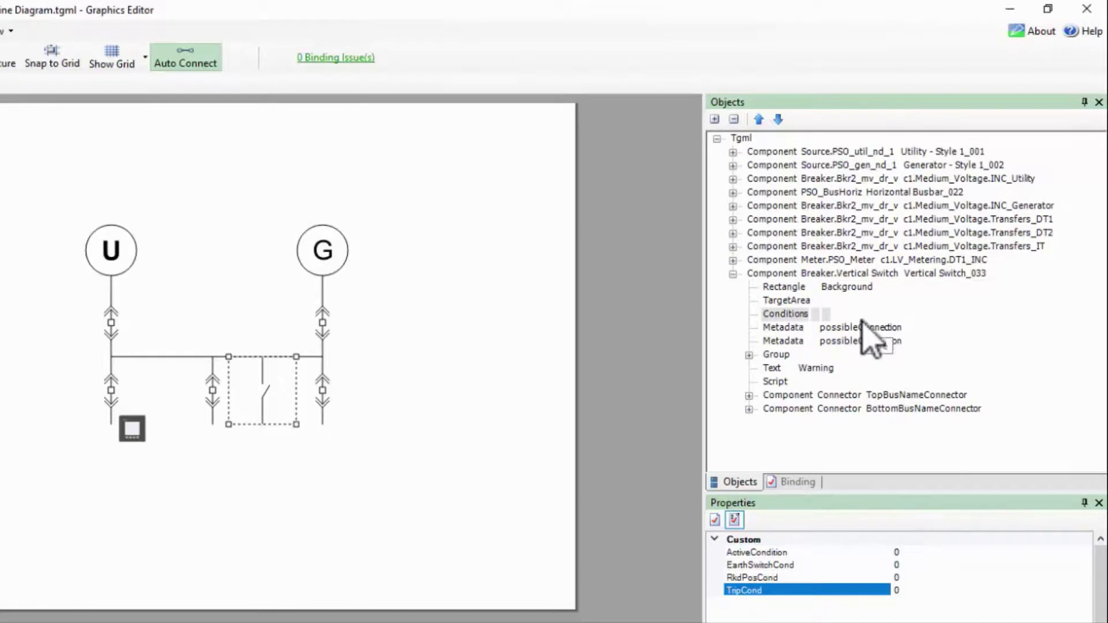
{"action": "left_click", "coordinate": [815, 273]}
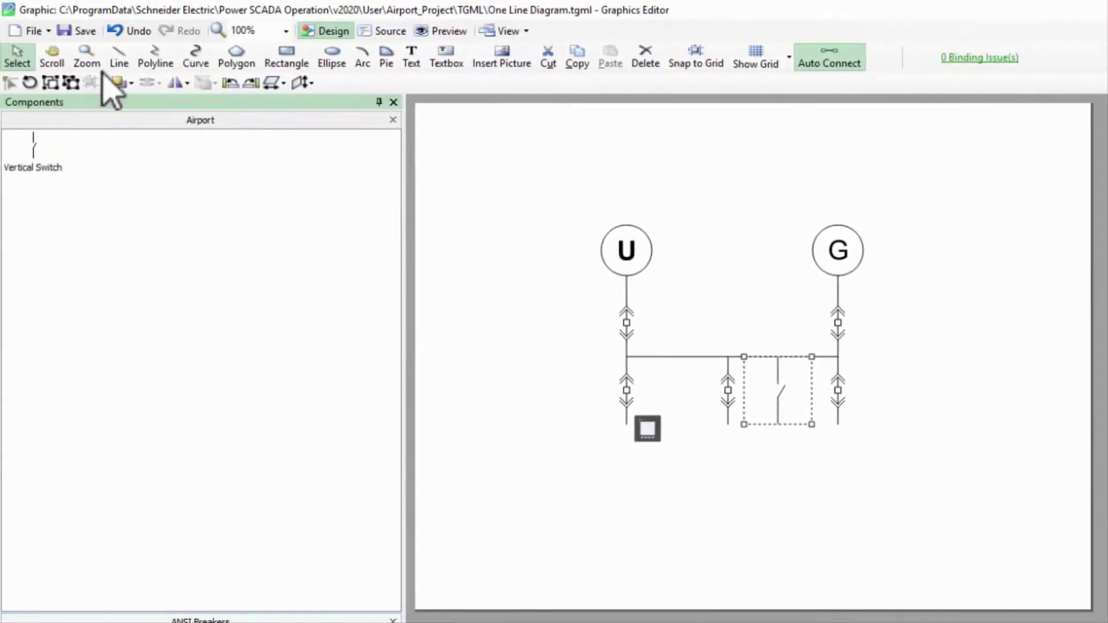
Step: Save the One Line Diagram and check it in the Power SCADA Operation web client
{"action": "left_click", "coordinate": [80, 33]}
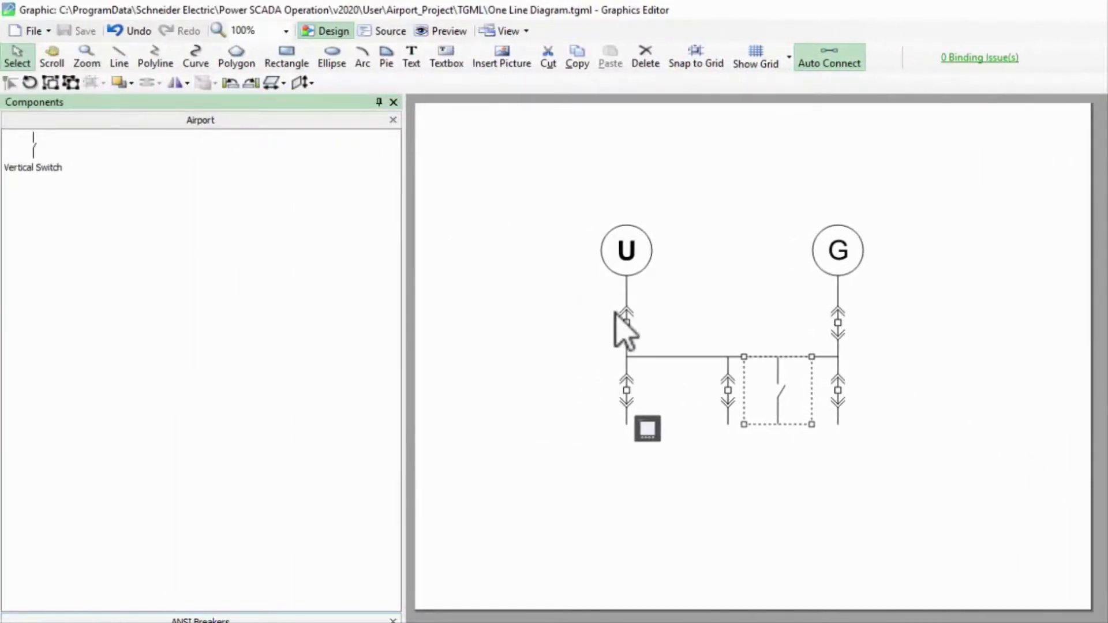
{"action": "key", "text": "alt+Tab"}
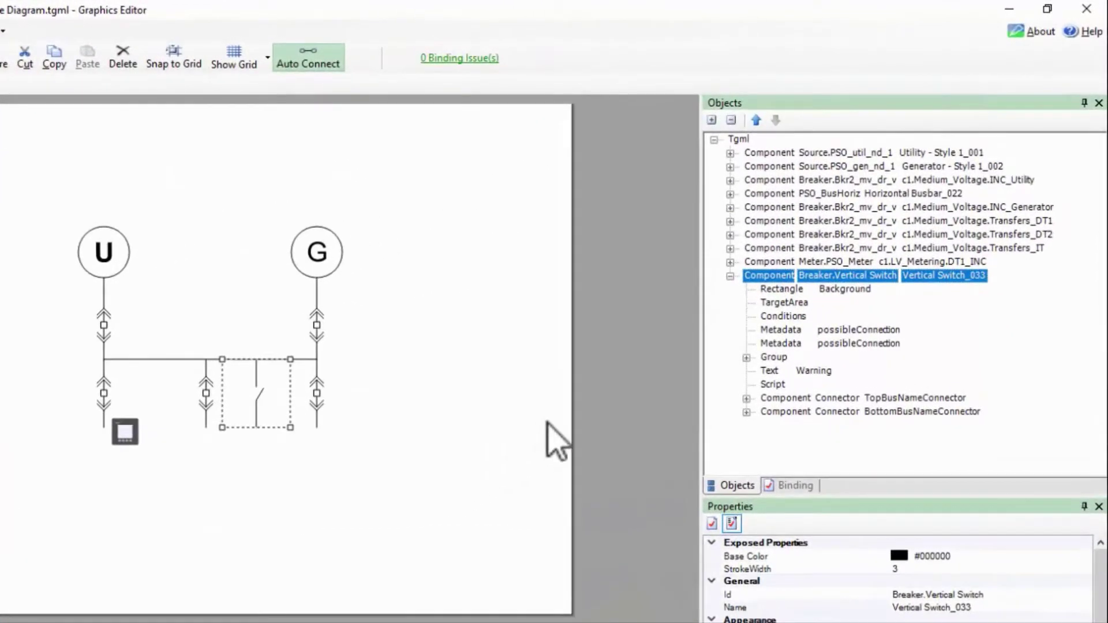
Step: Change Vertical Switch_033's ActiveCondition from 0 to 1, leaving the other conditions at 0
{"action": "left_click", "coordinate": [780, 316]}
{"action": "left_click", "coordinate": [900, 556]}
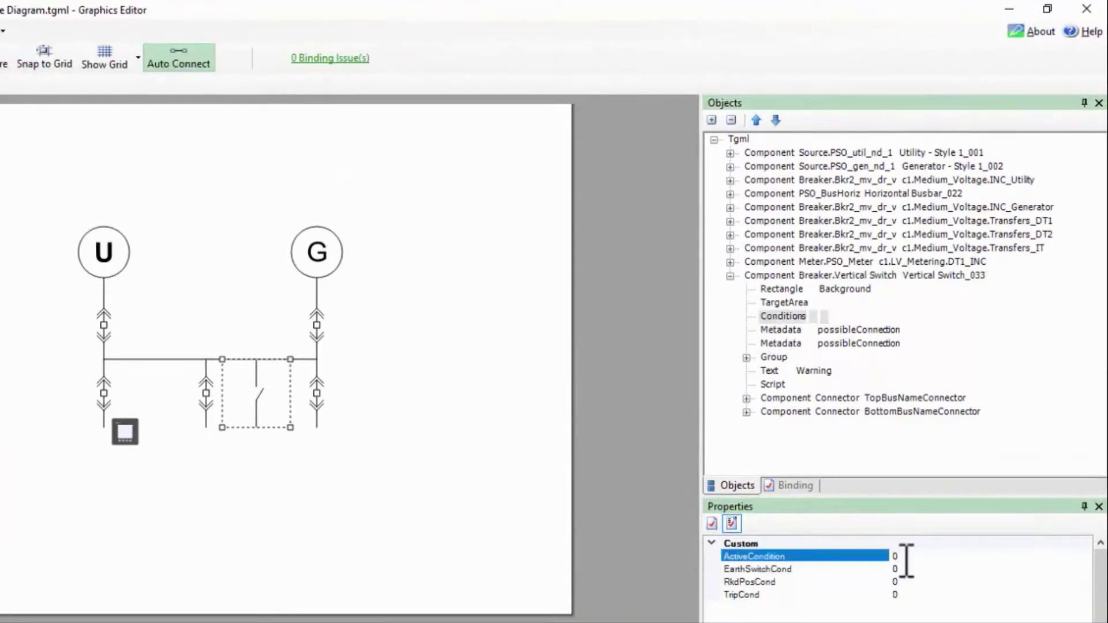
{"action": "type", "text": "1"}
{"action": "key", "text": "Return"}
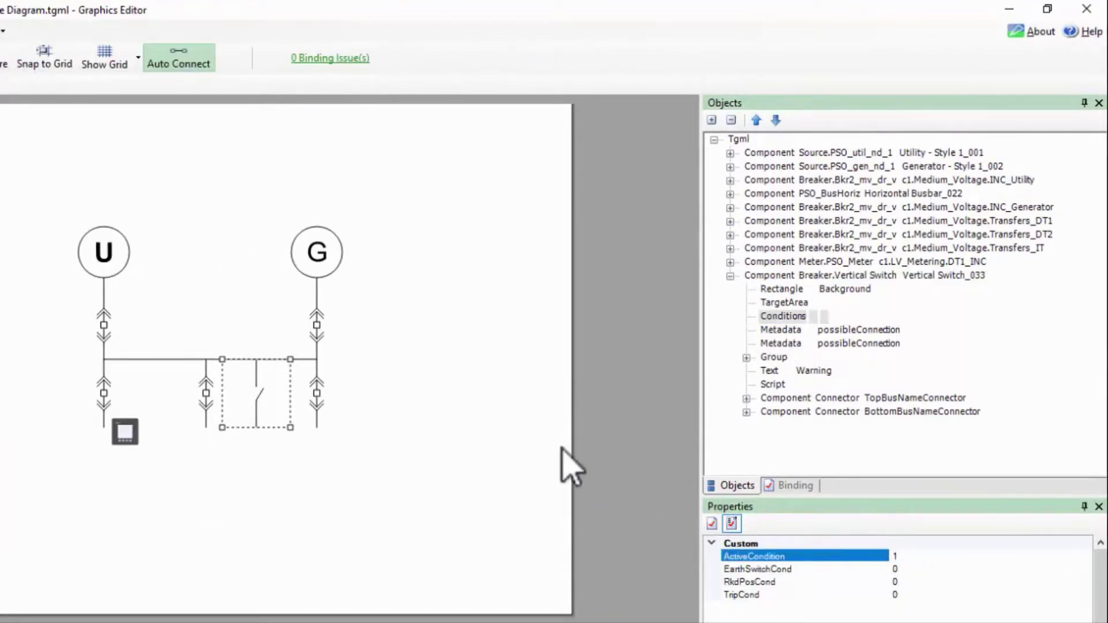